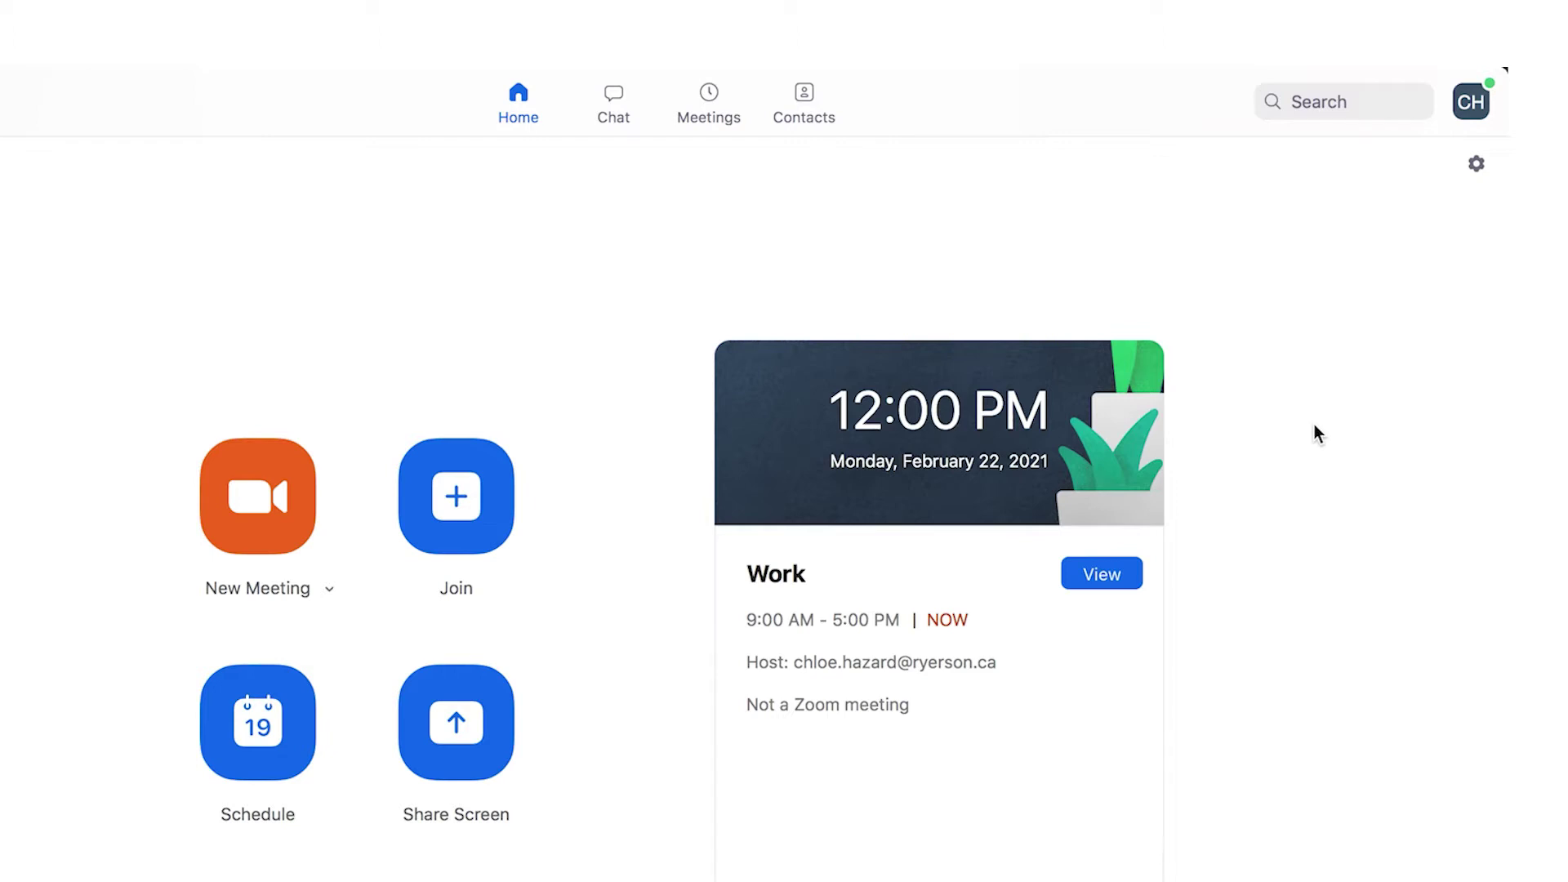
Check for Zoom client updates and install the new version 5.5.2 (12513.0205)
left_click(1474, 104)
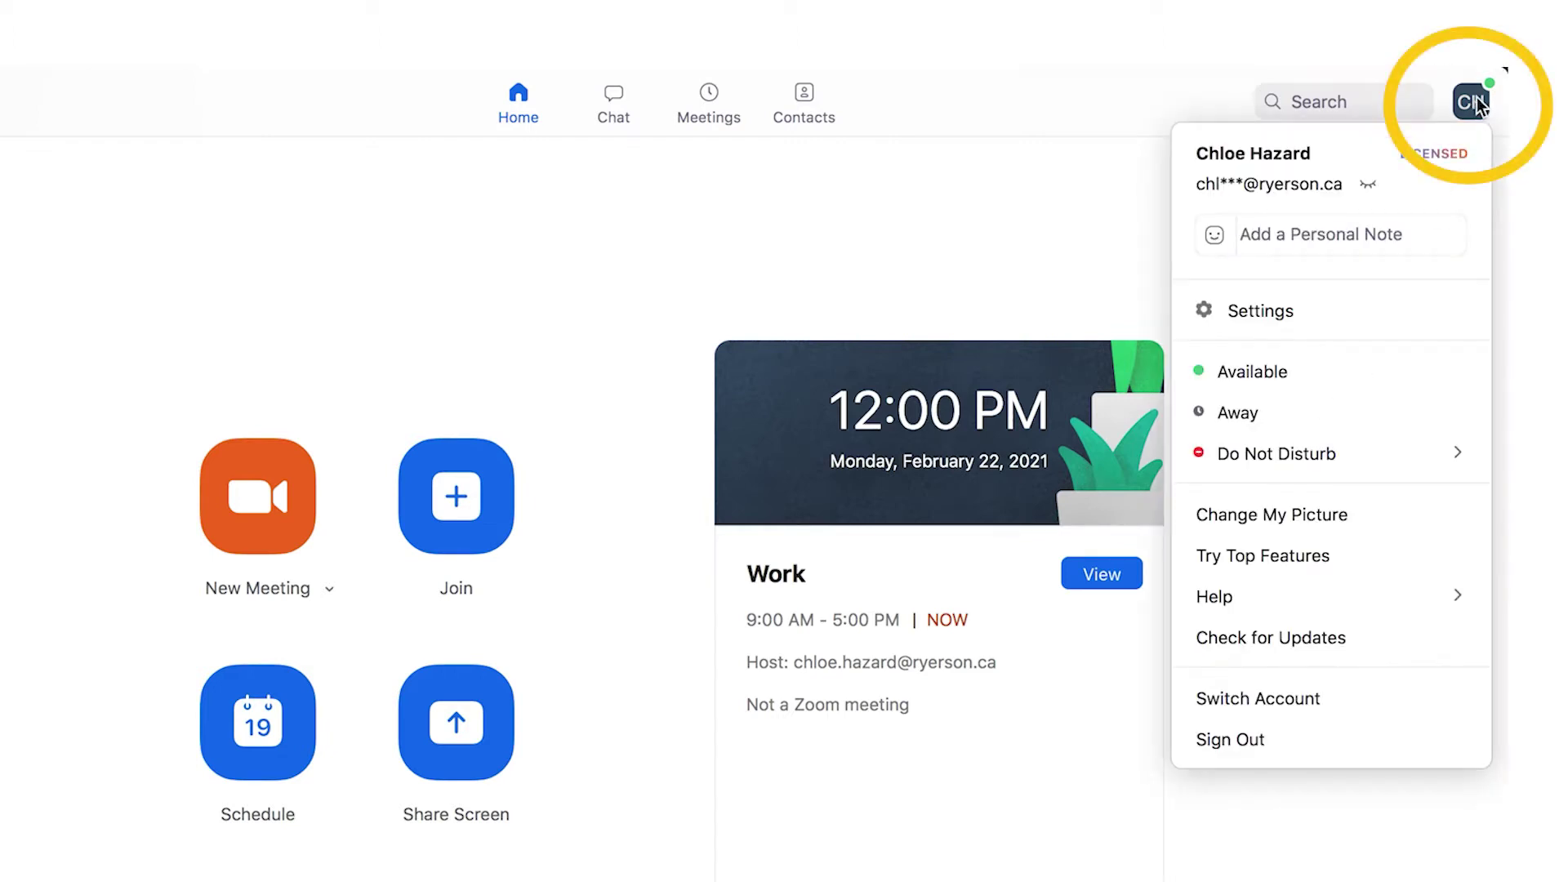
left_click(1384, 634)
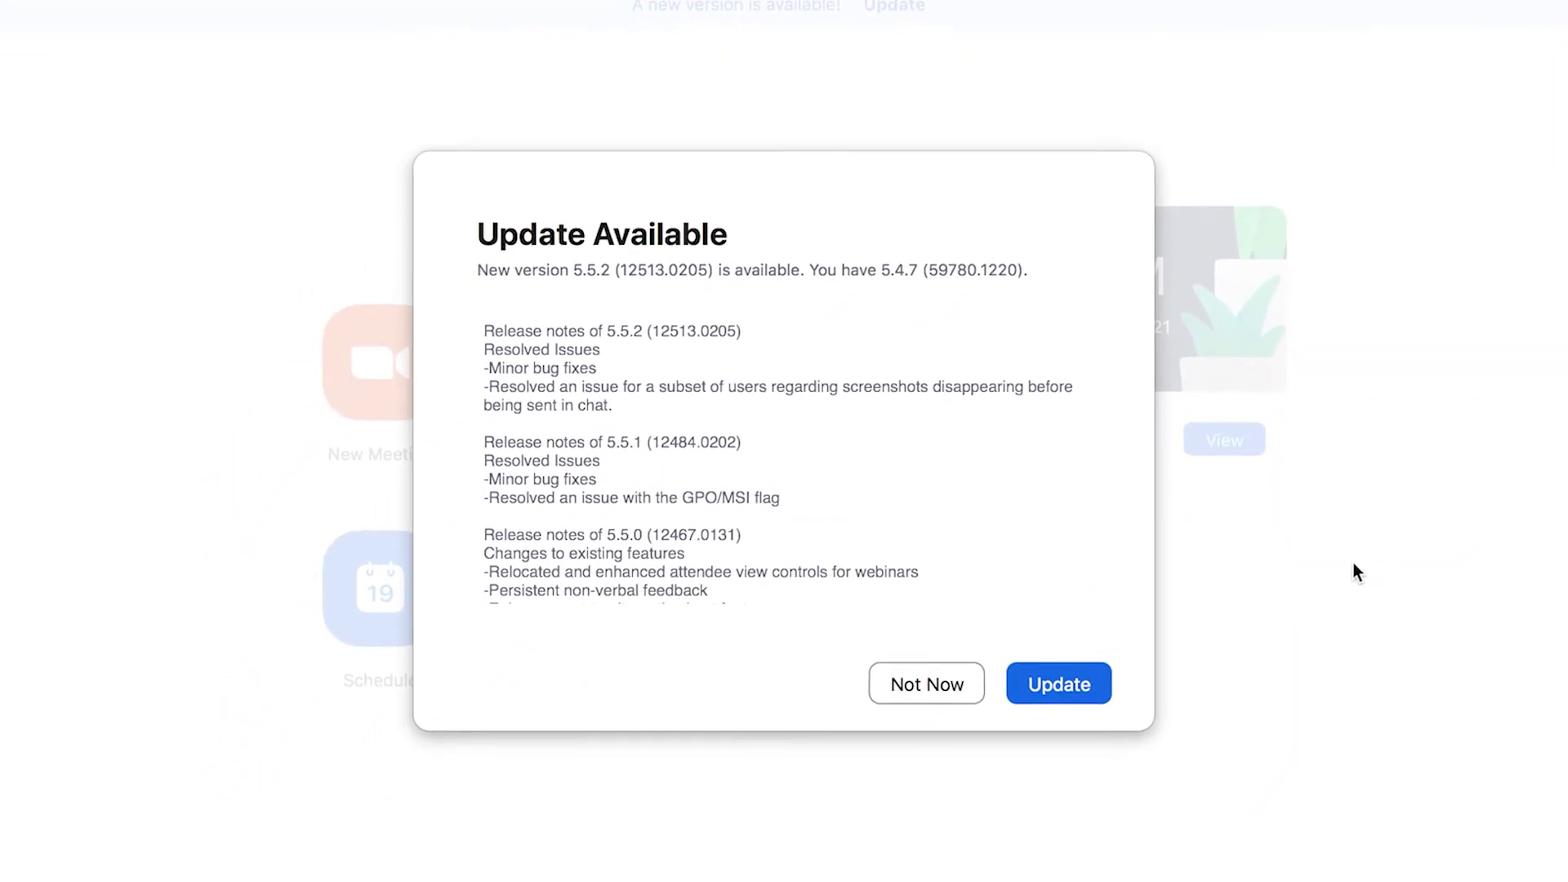
left_click(1095, 693)
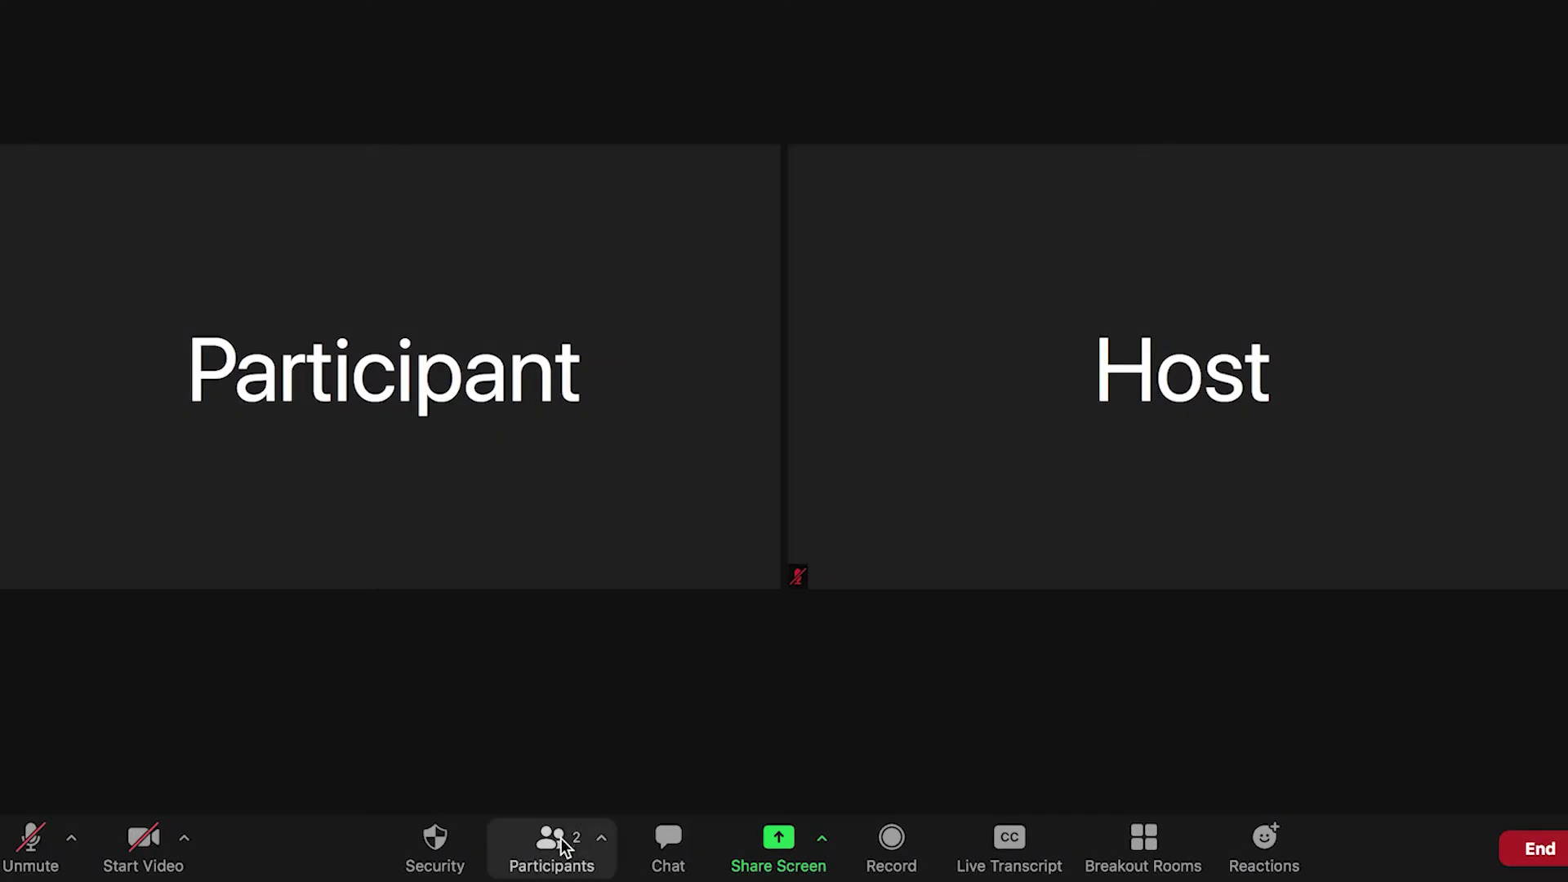
Make the guest named Participant a co-host of the meeting and confirm the change
left_click(564, 847)
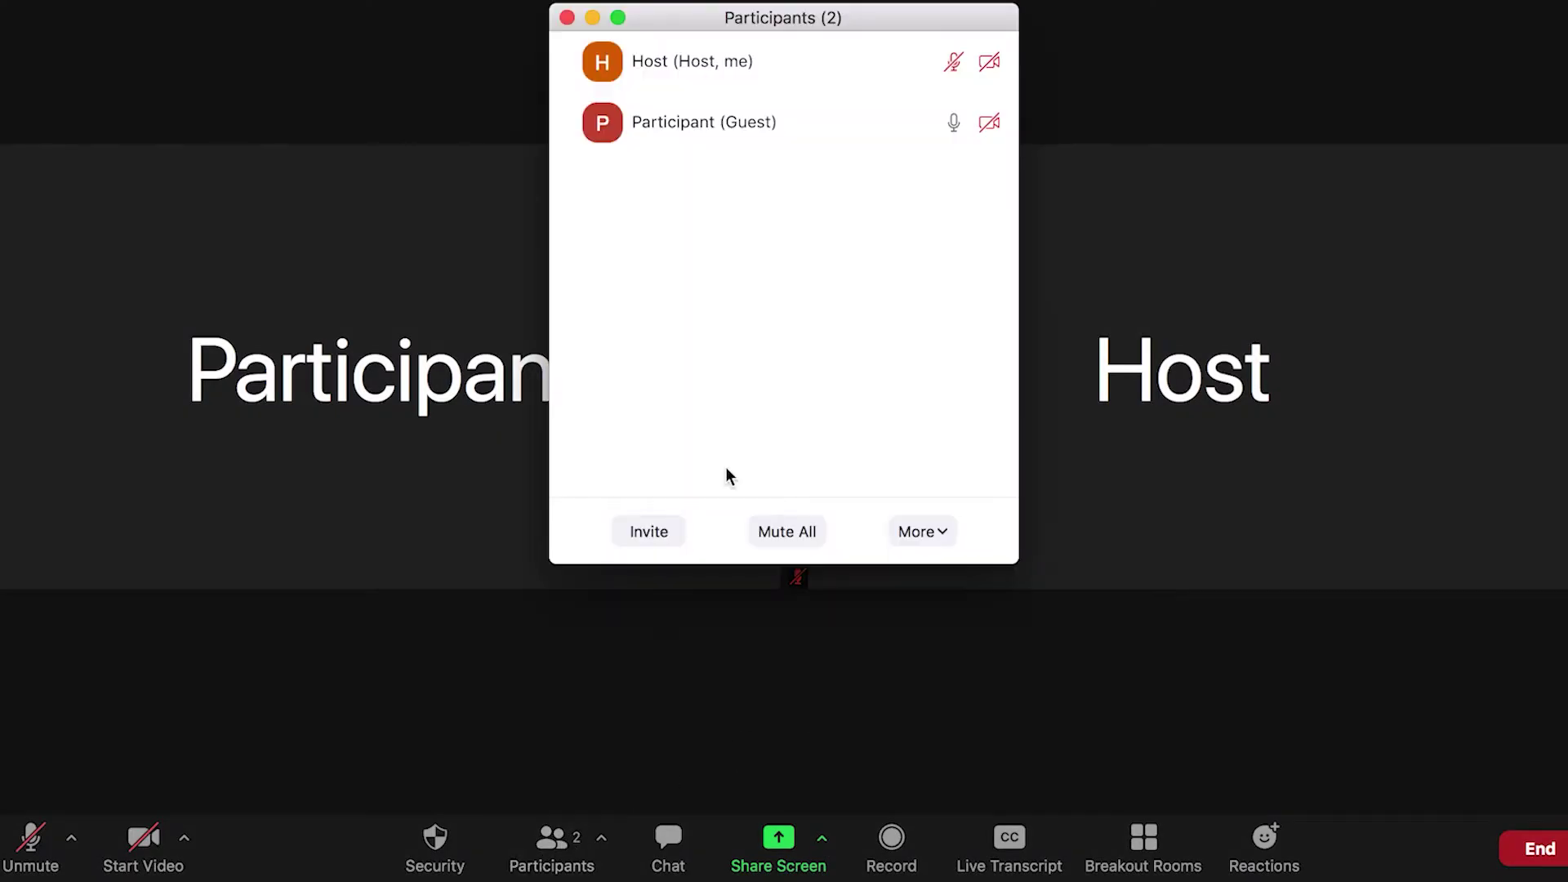
left_click(973, 120)
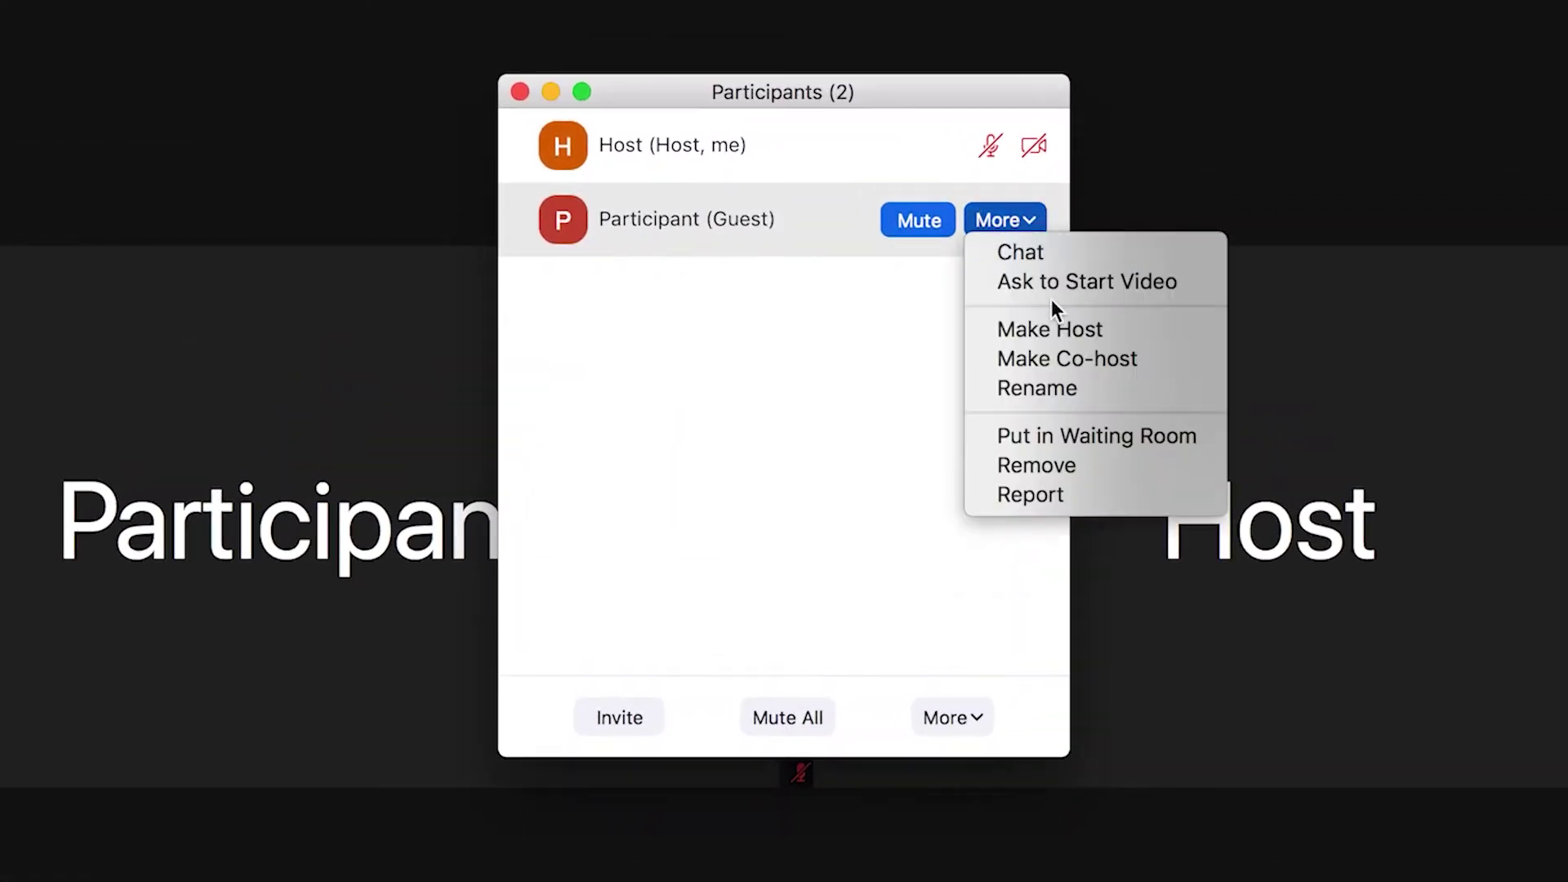
left_click(1067, 359)
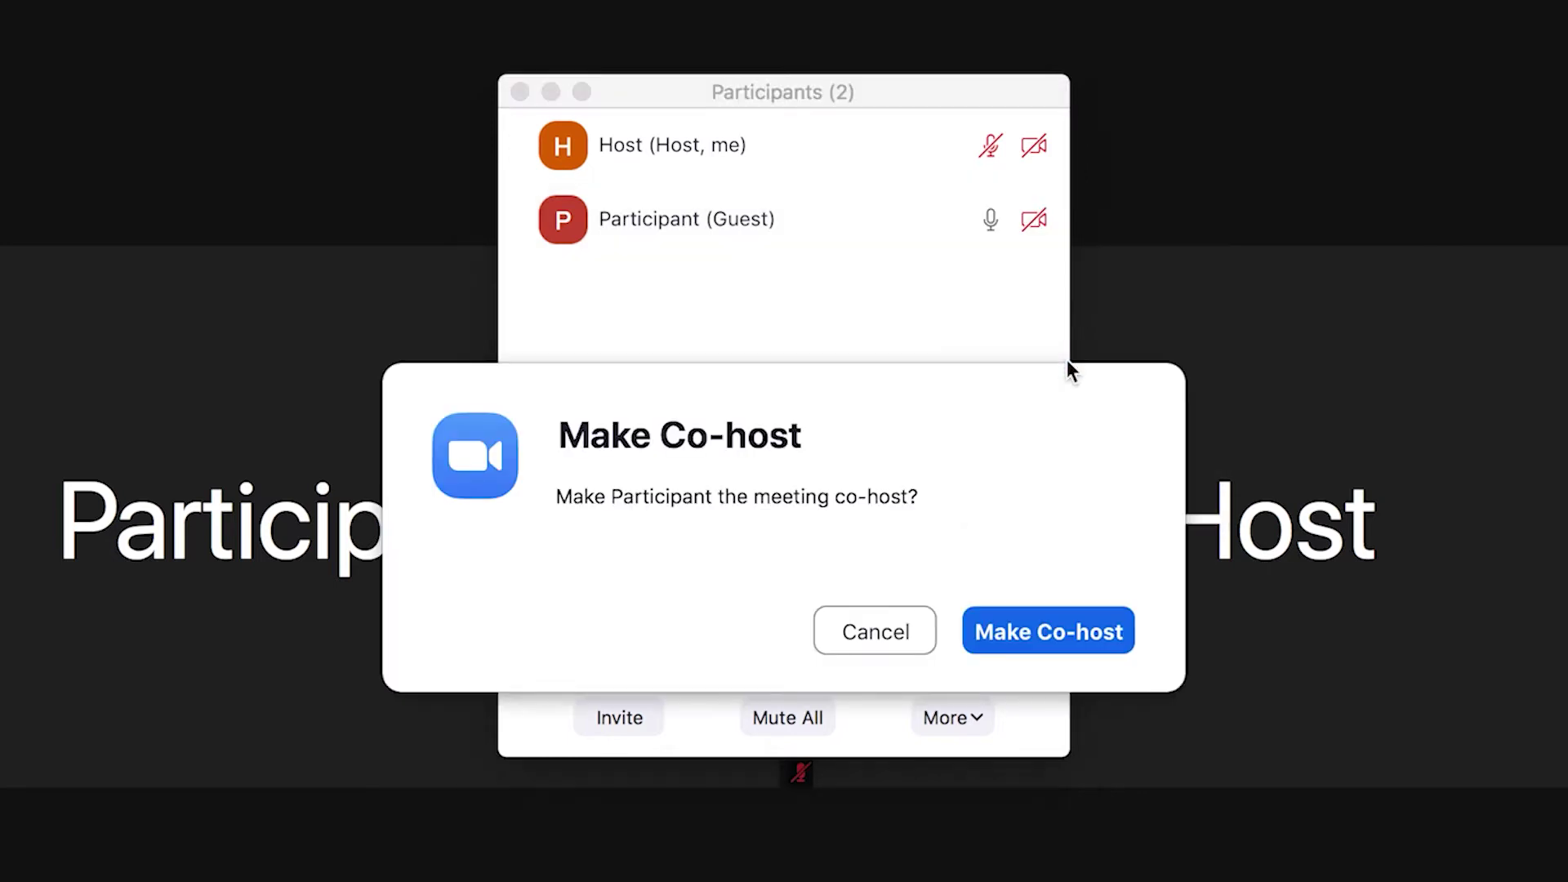
left_click(1100, 643)
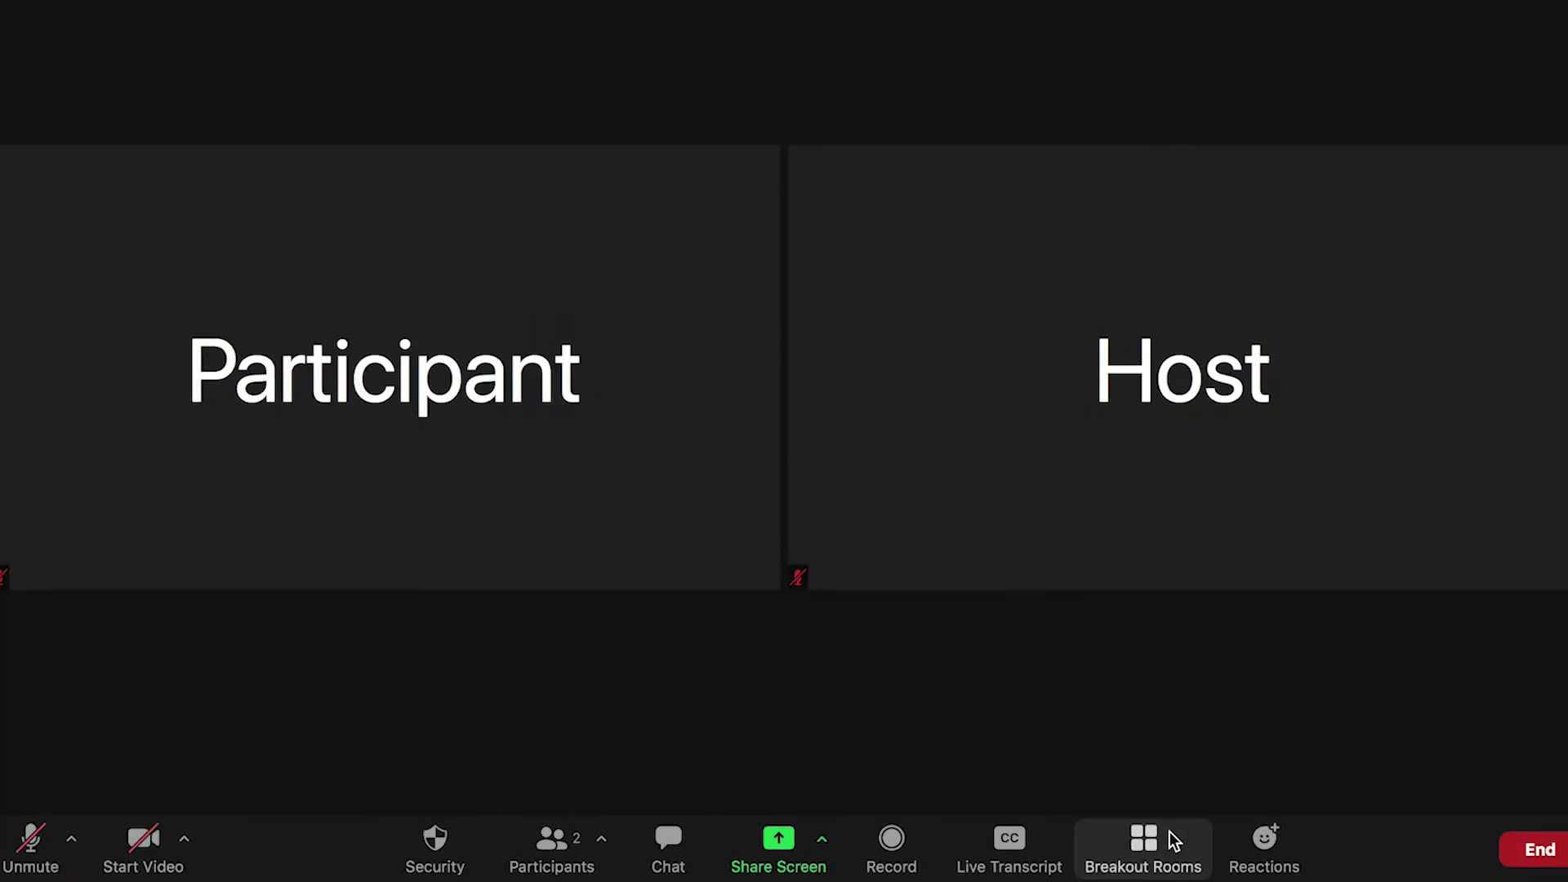
Create 3 breakout rooms with the option to let participants choose their room
left_click(1174, 842)
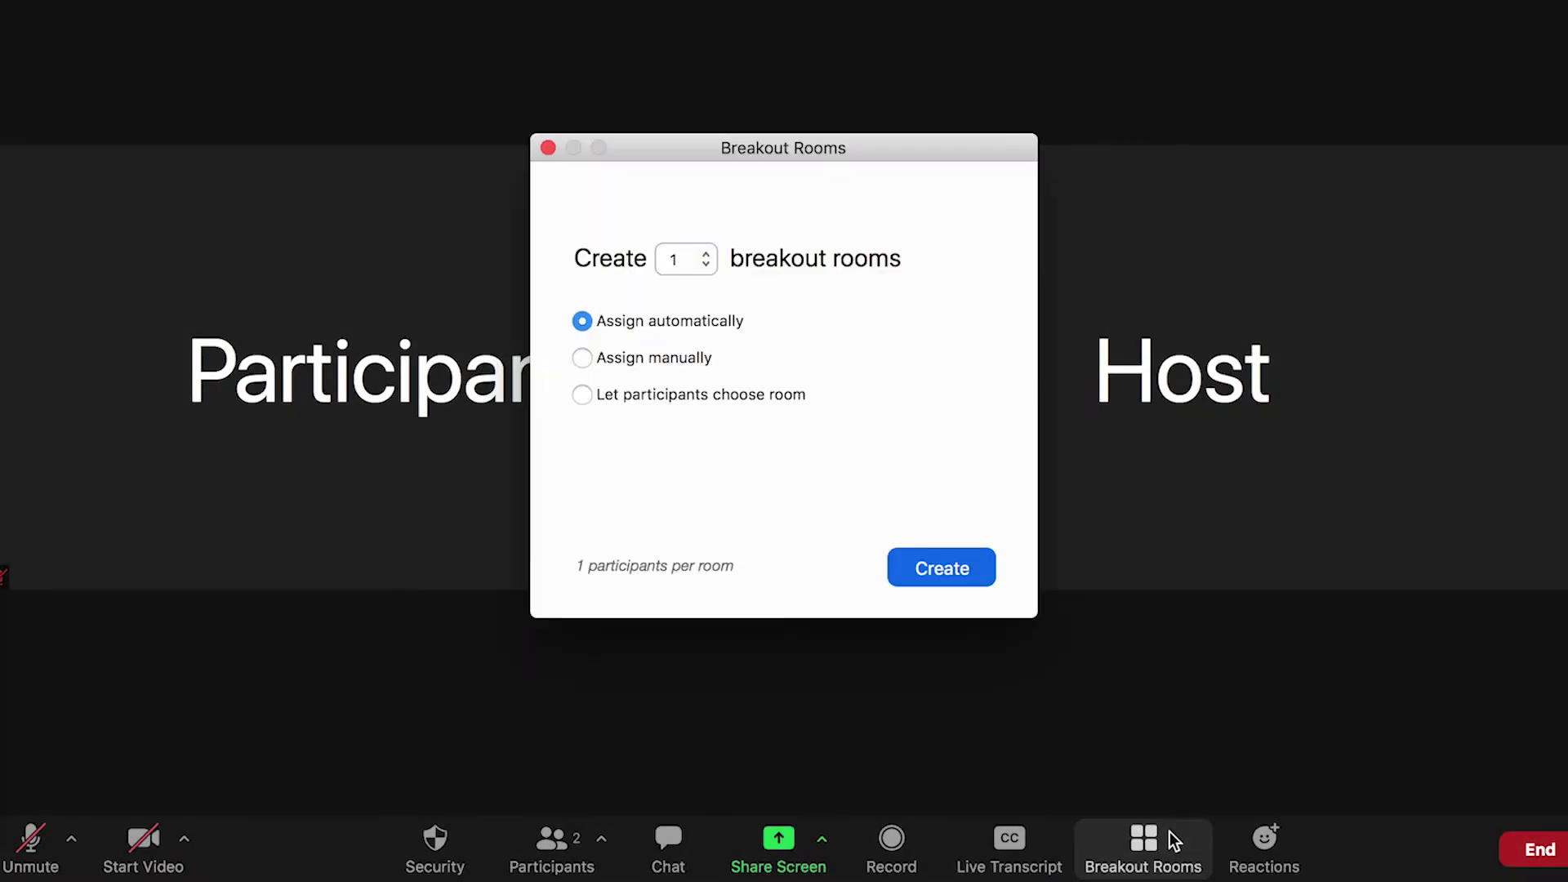
left_click(719, 397)
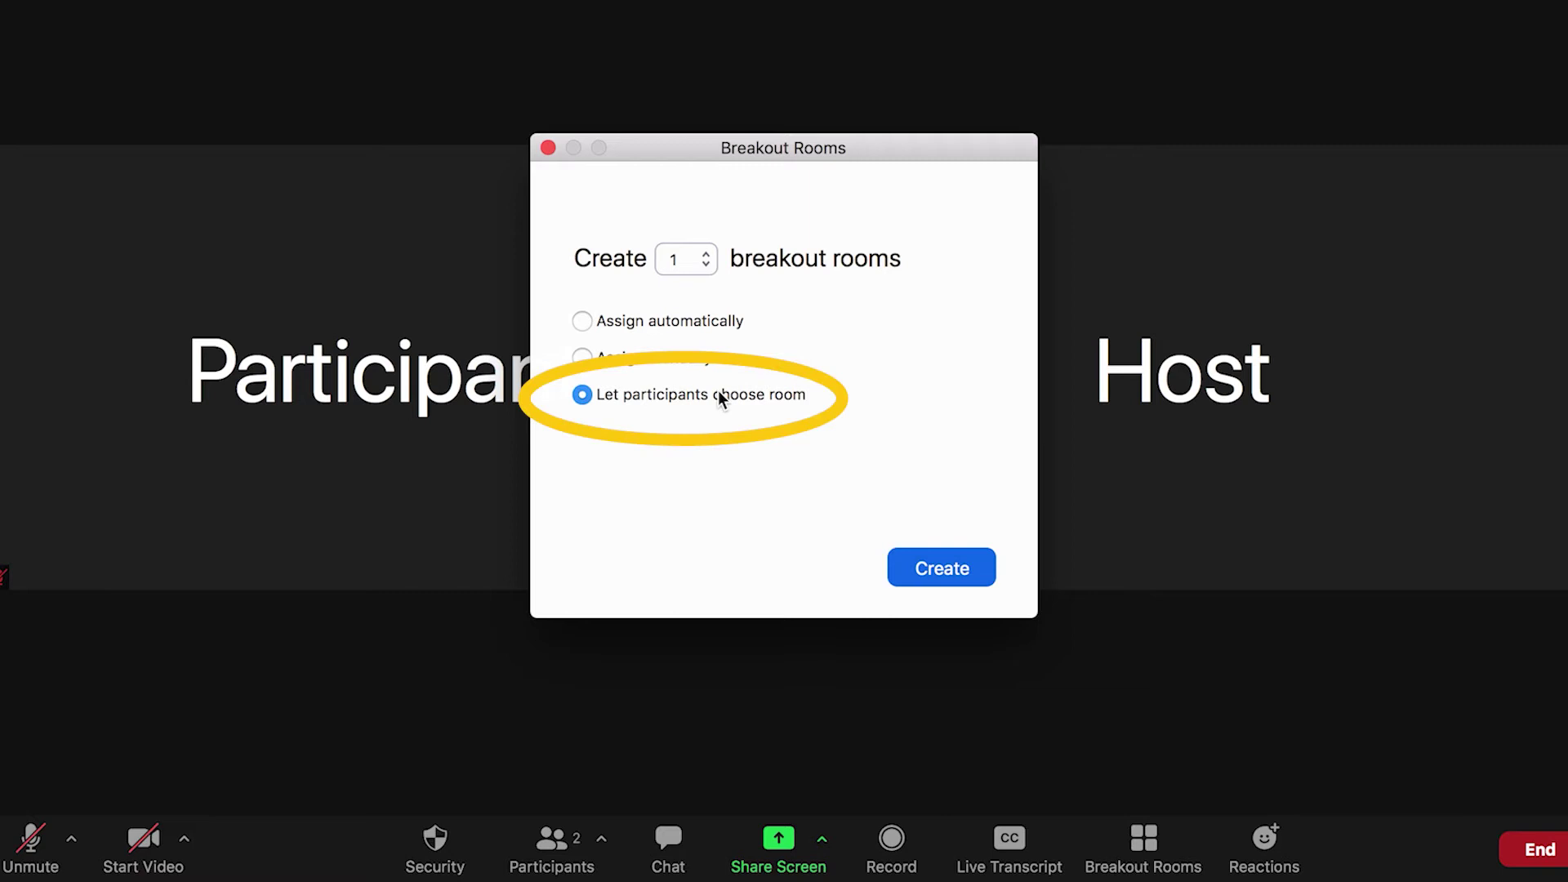
left_click(708, 255)
left_click(708, 255)
left_click(907, 570)
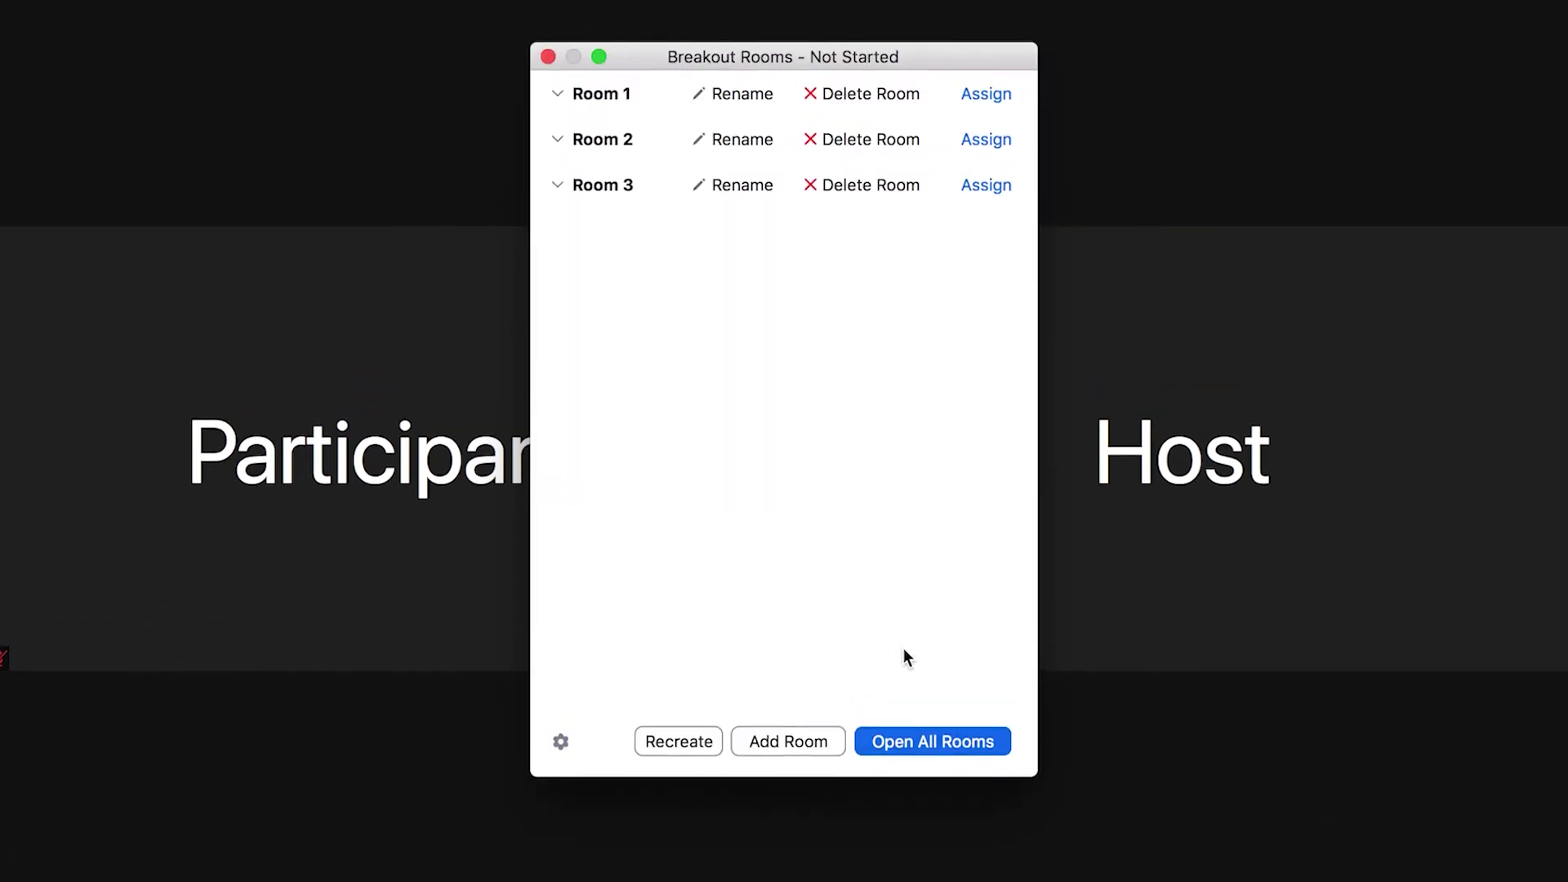
Rename breakout Room 1 as "Chapter 1" and open Room 2's name for editing
left_click(760, 106)
type("Chapter 1")
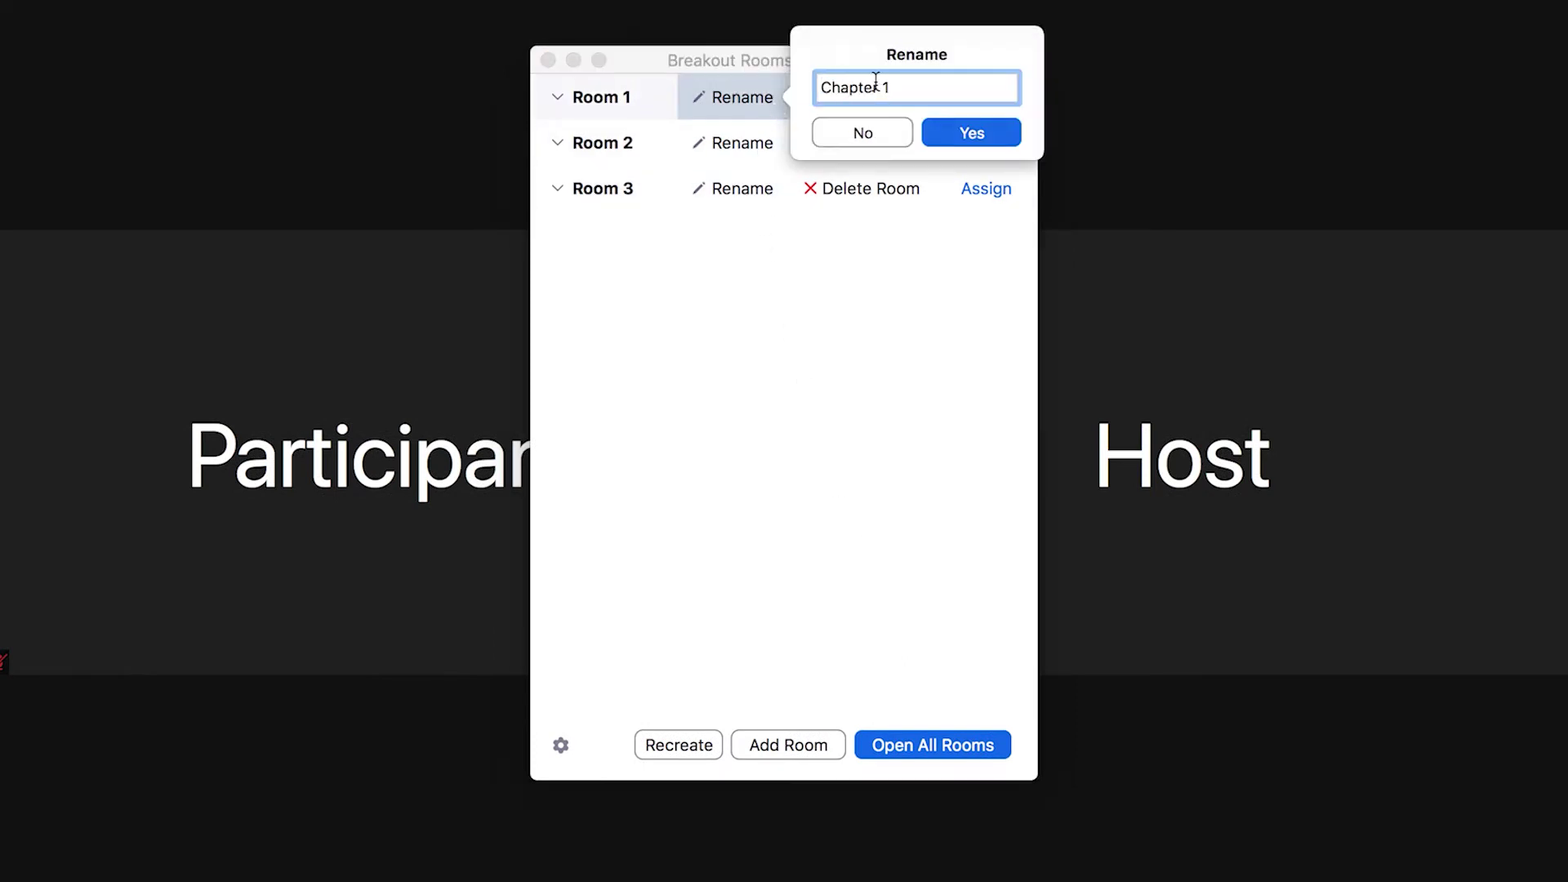
left_click(939, 134)
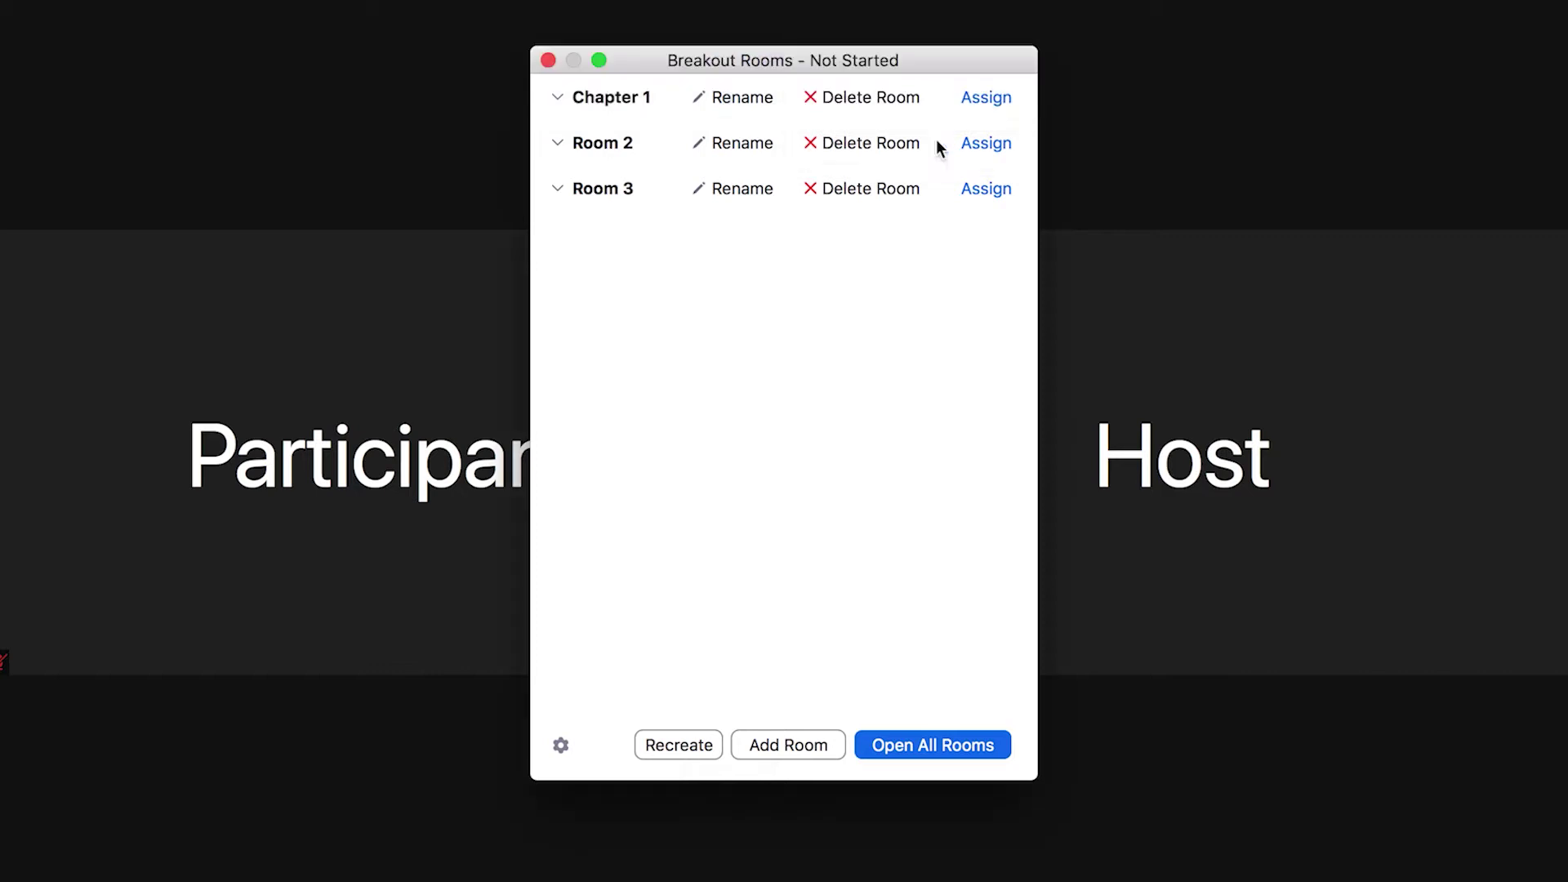
left_click(758, 143)
type("C")
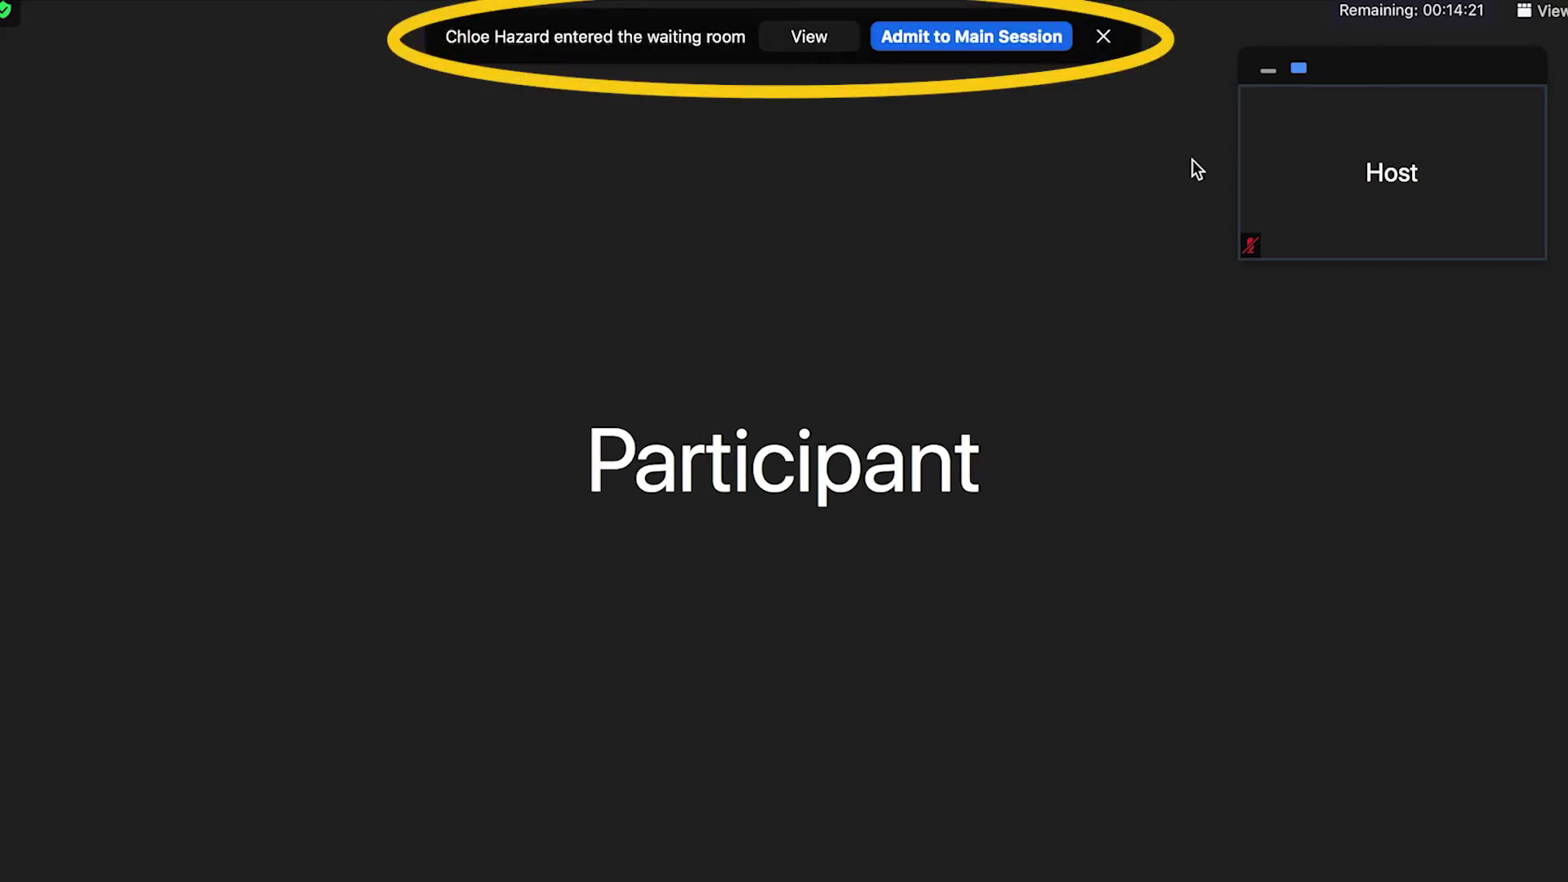
Admit the person in the waiting room to the main session and assign them to breakout Room 1
left_click(1055, 45)
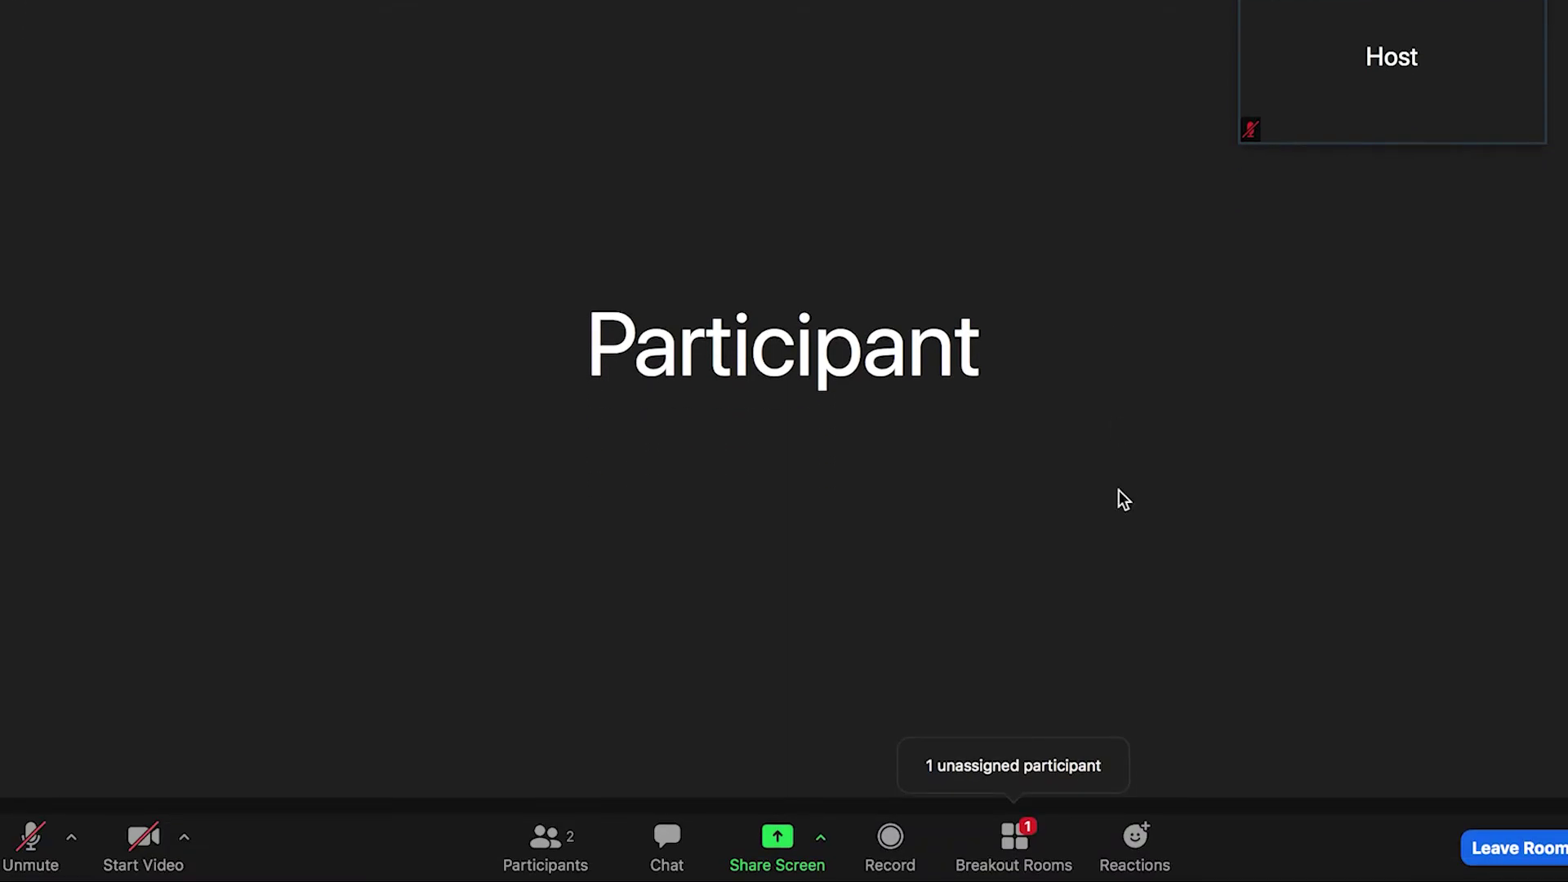
left_click(1064, 837)
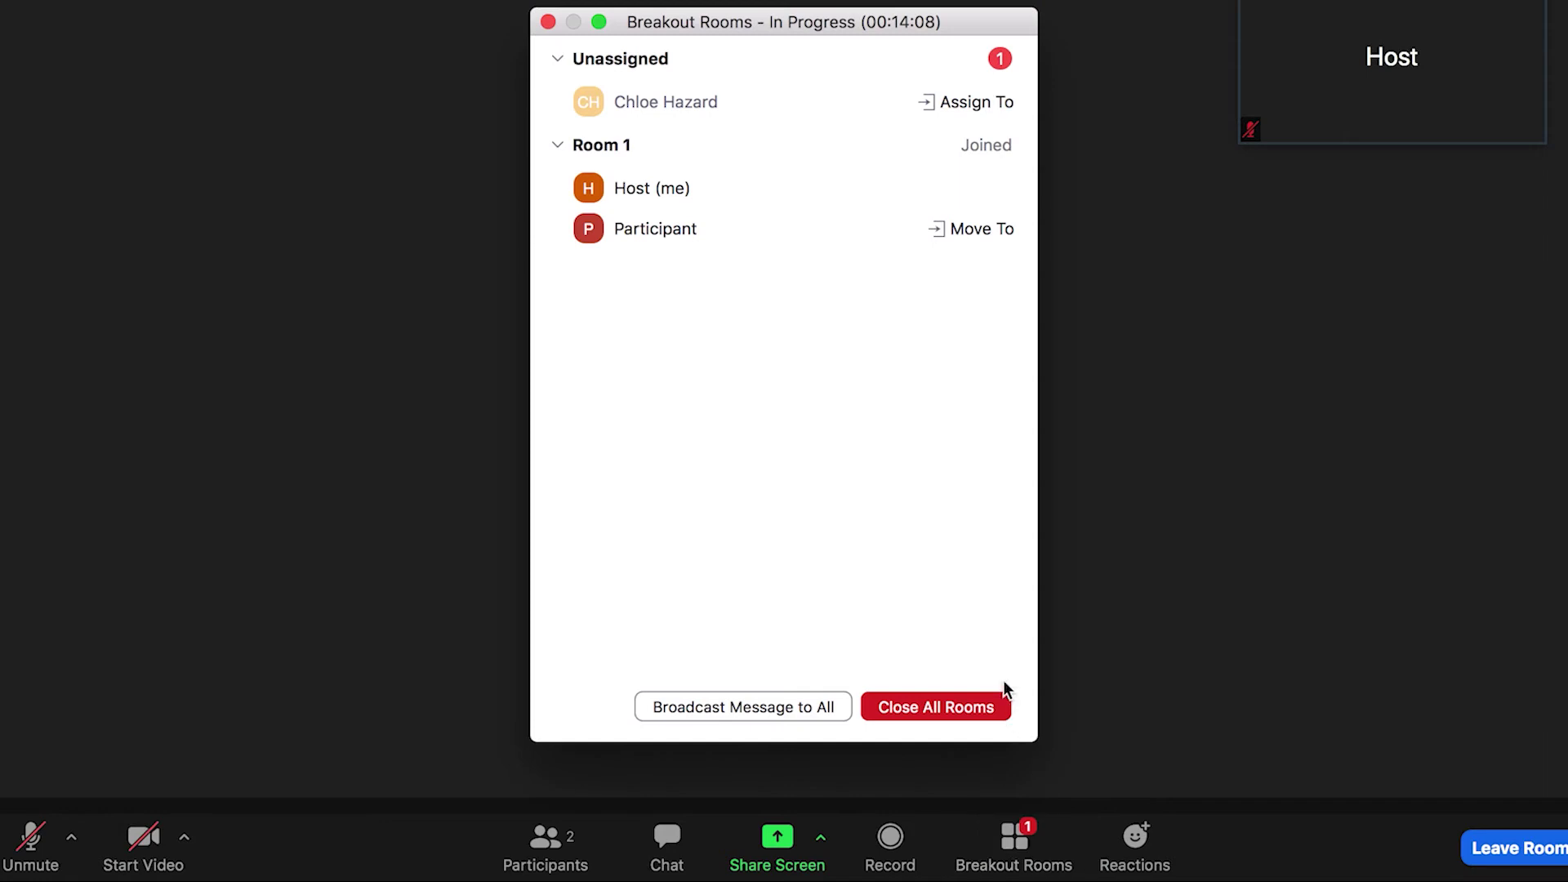
left_click(983, 108)
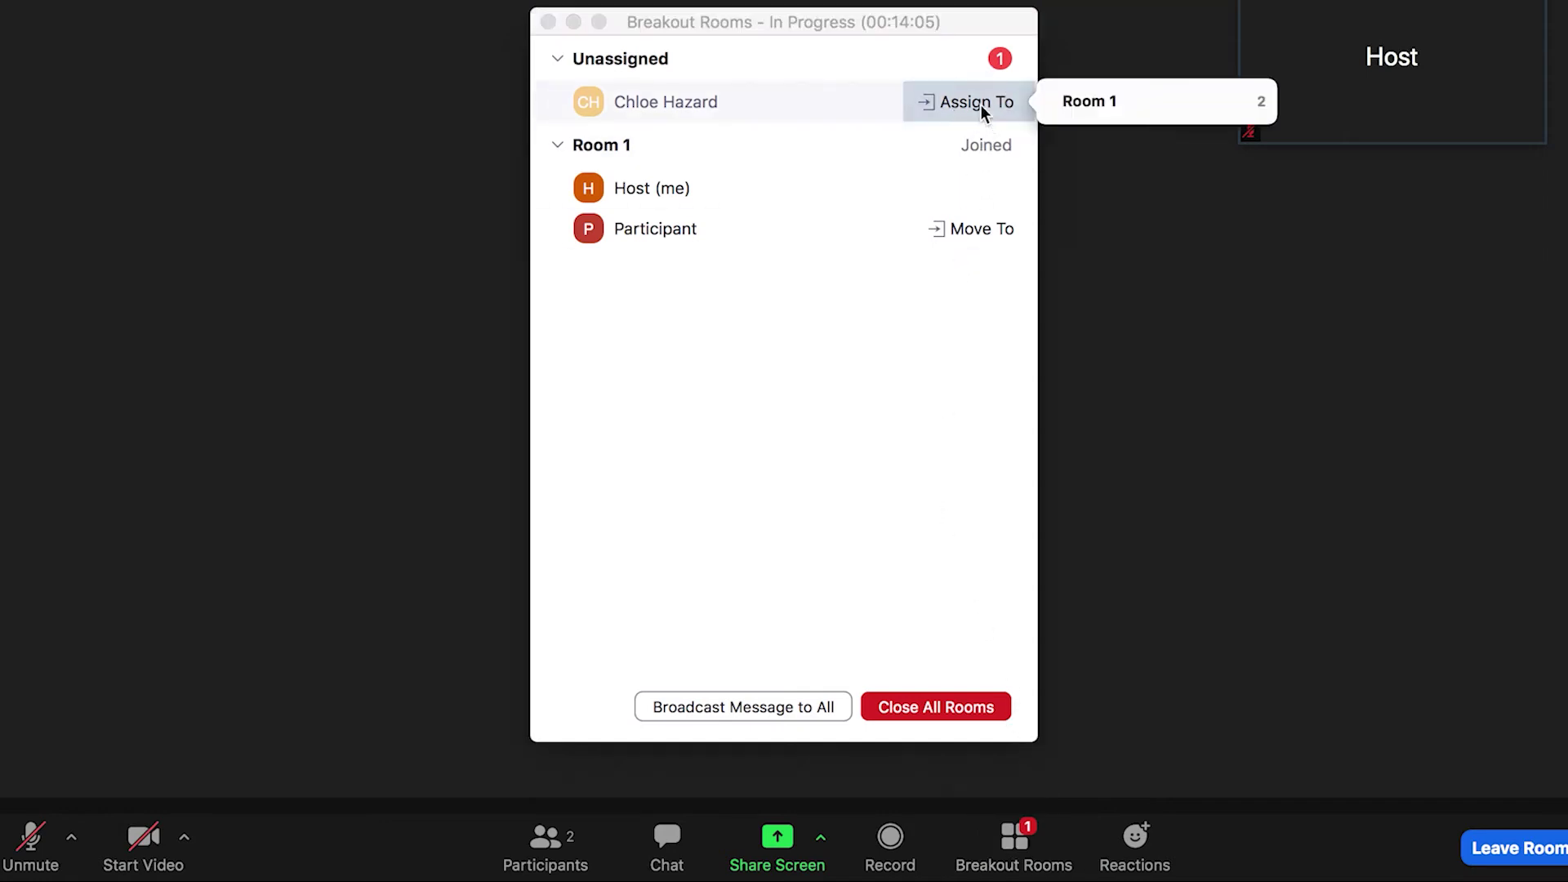
left_click(1131, 108)
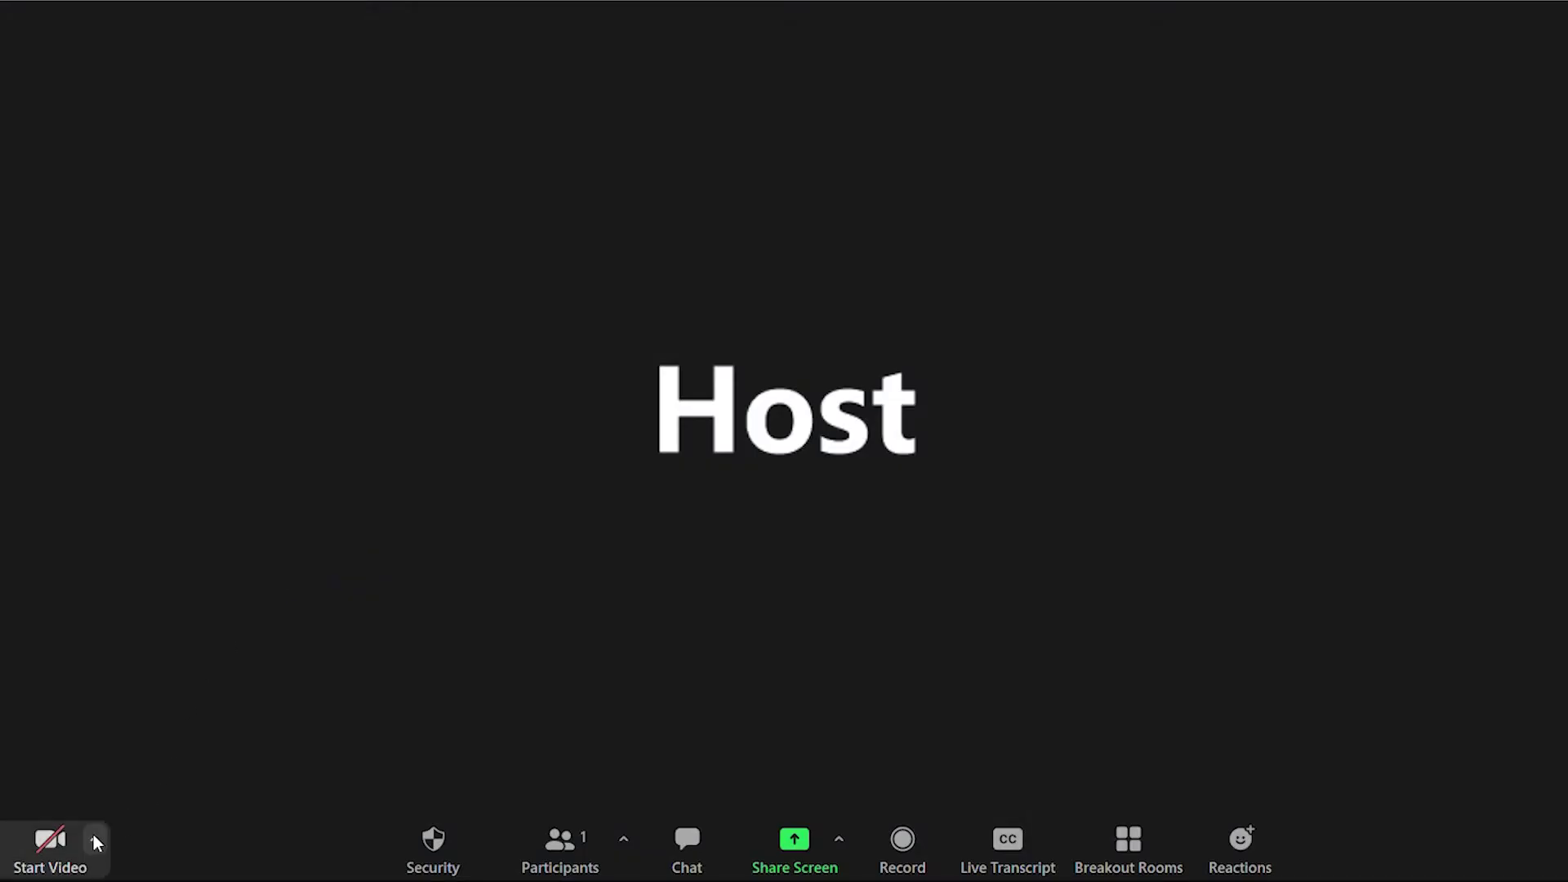
Set the virtual background for the host's video to Blur
left_click(97, 840)
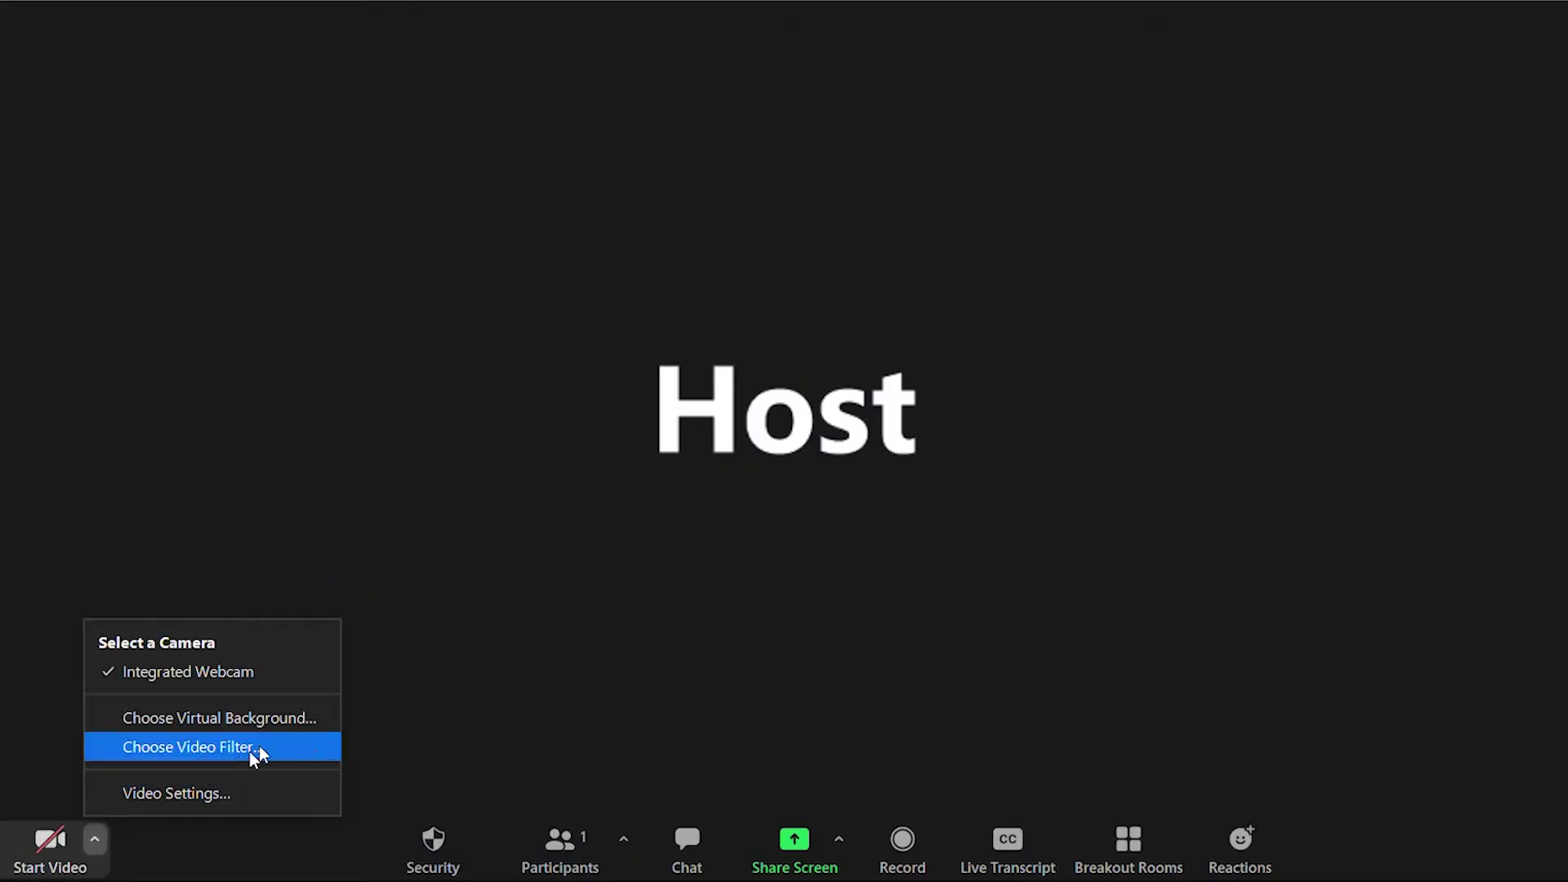
left_click(304, 718)
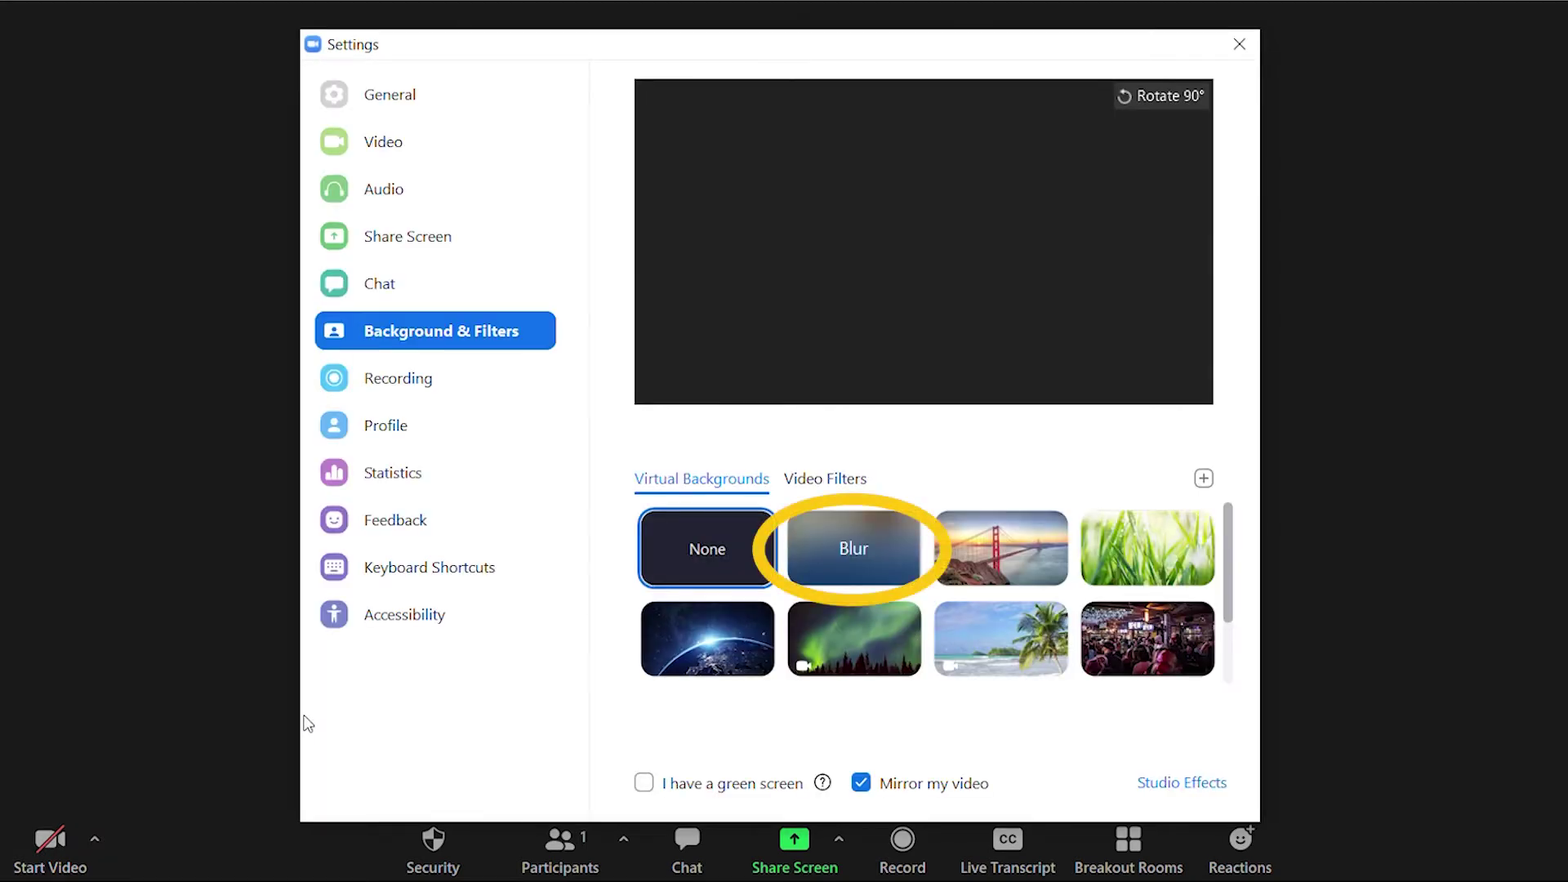
left_click(823, 550)
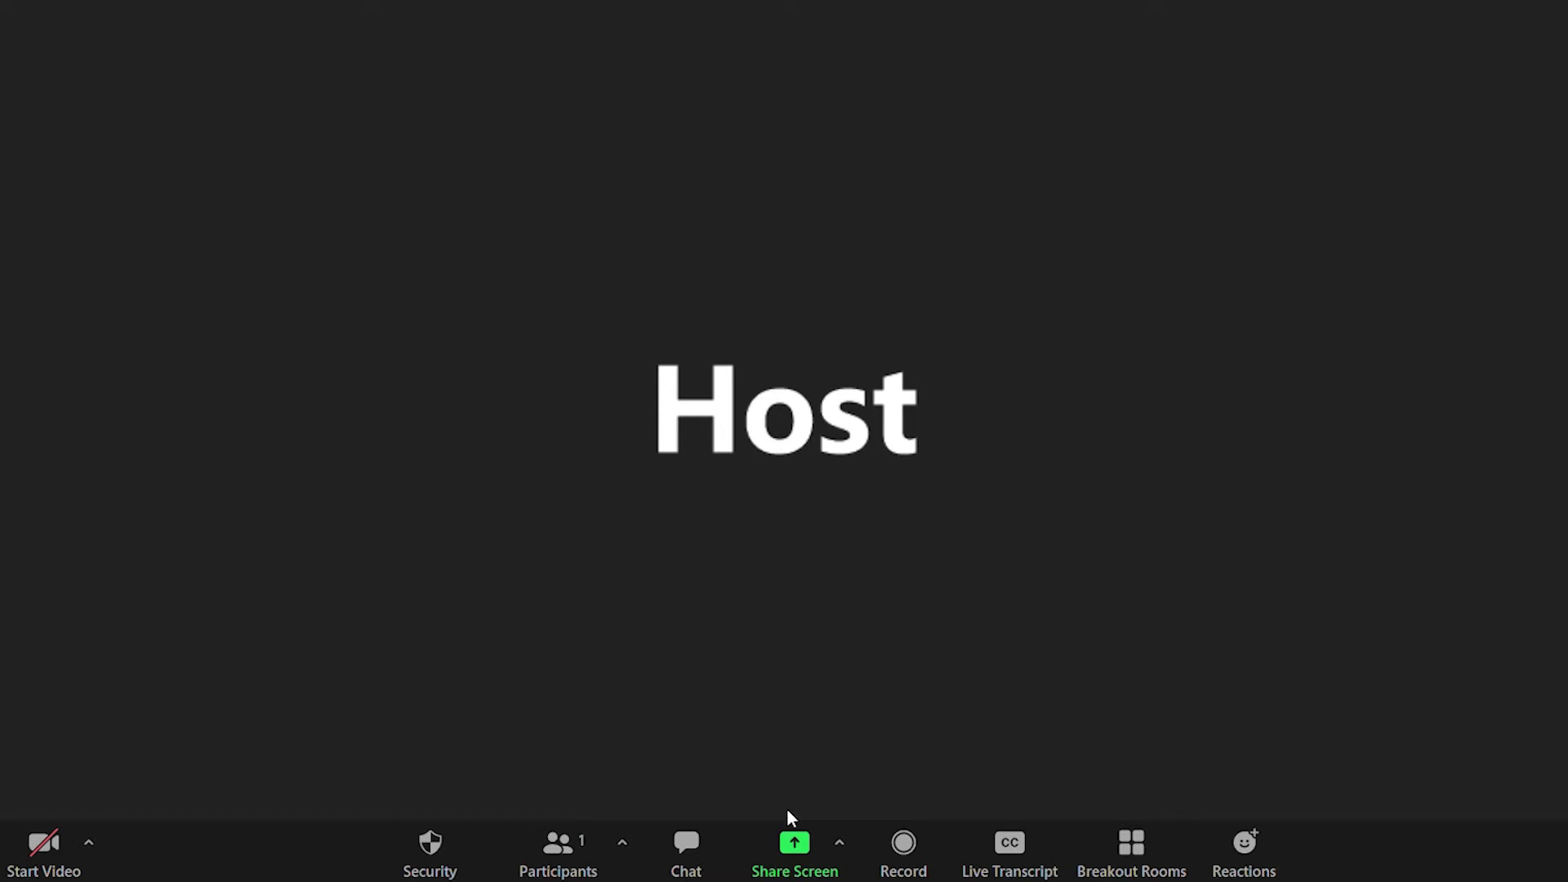
Share the desktop video file "How to Use Polls in Zoom" in the meeting, with sound sharing and video clip optimization enabled
left_click(798, 845)
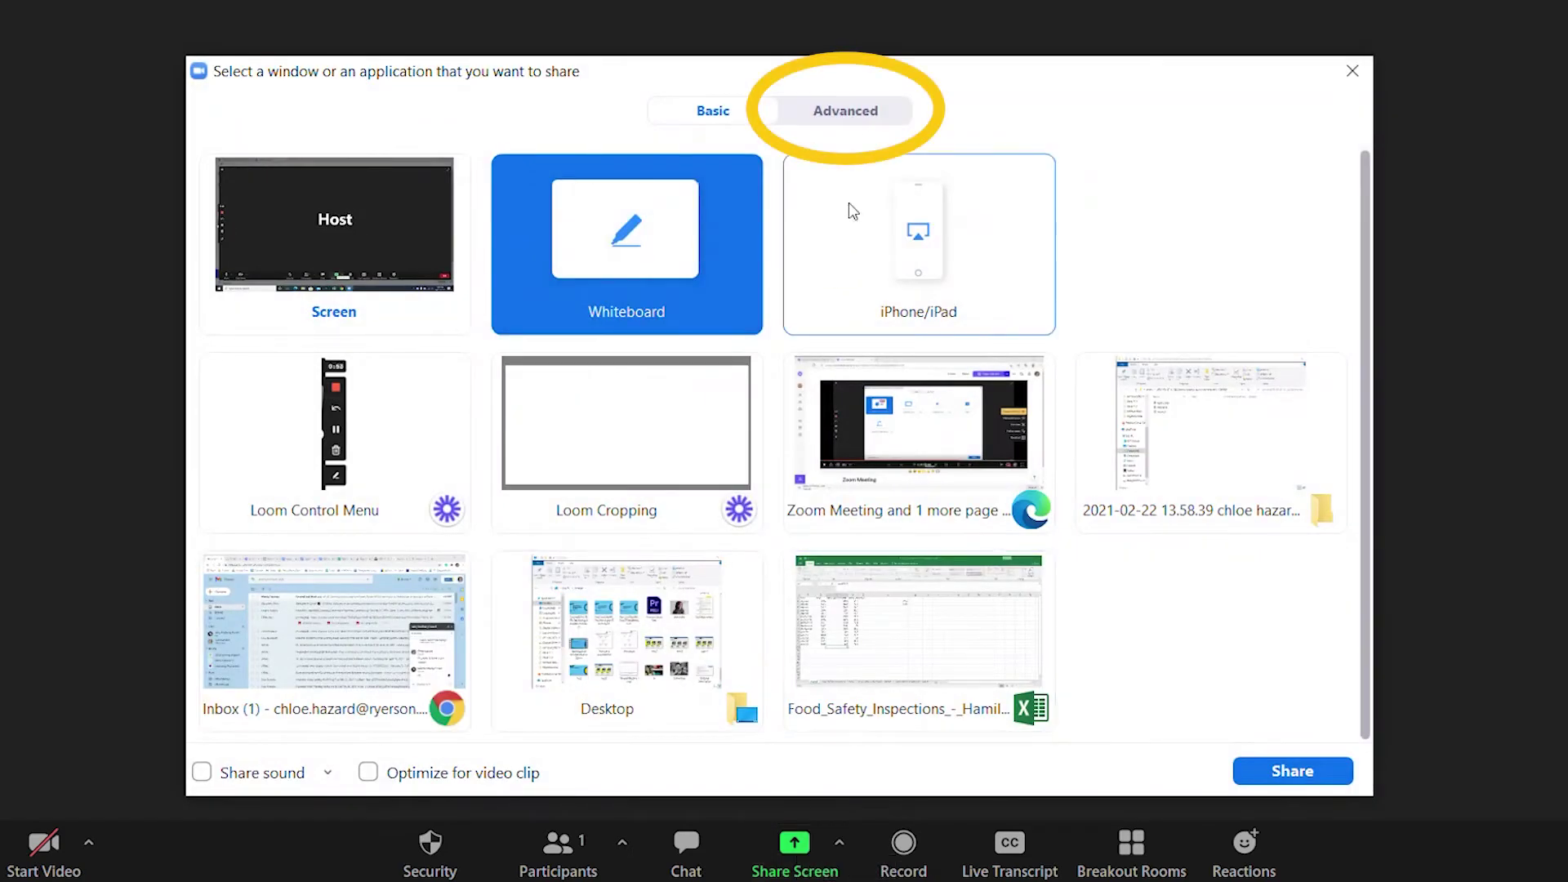
left_click(871, 114)
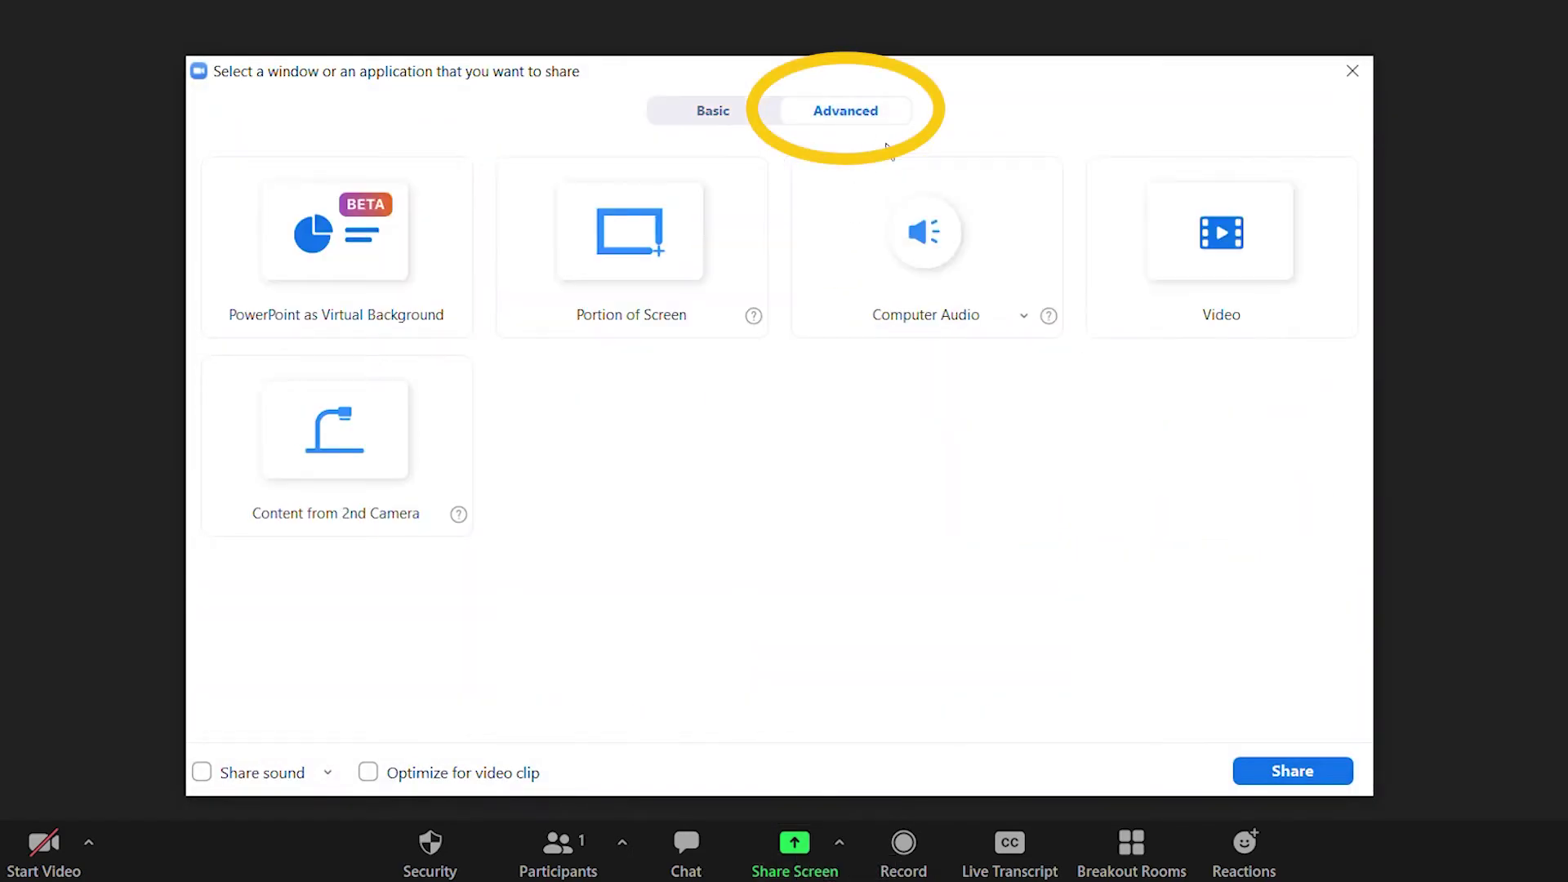
left_click(1147, 238)
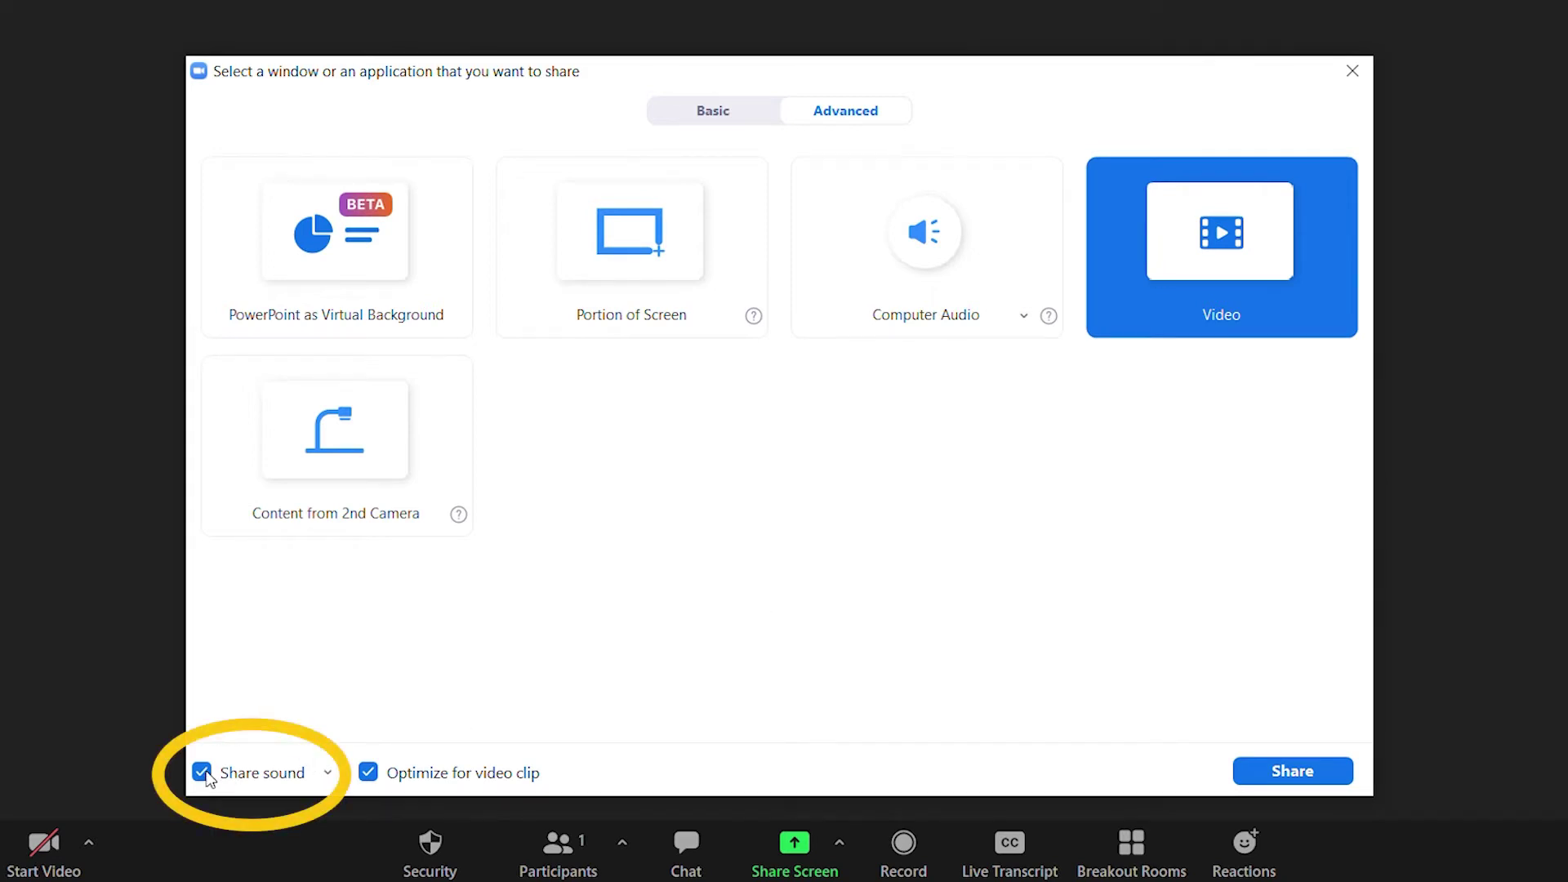
left_click(202, 774)
left_click(203, 775)
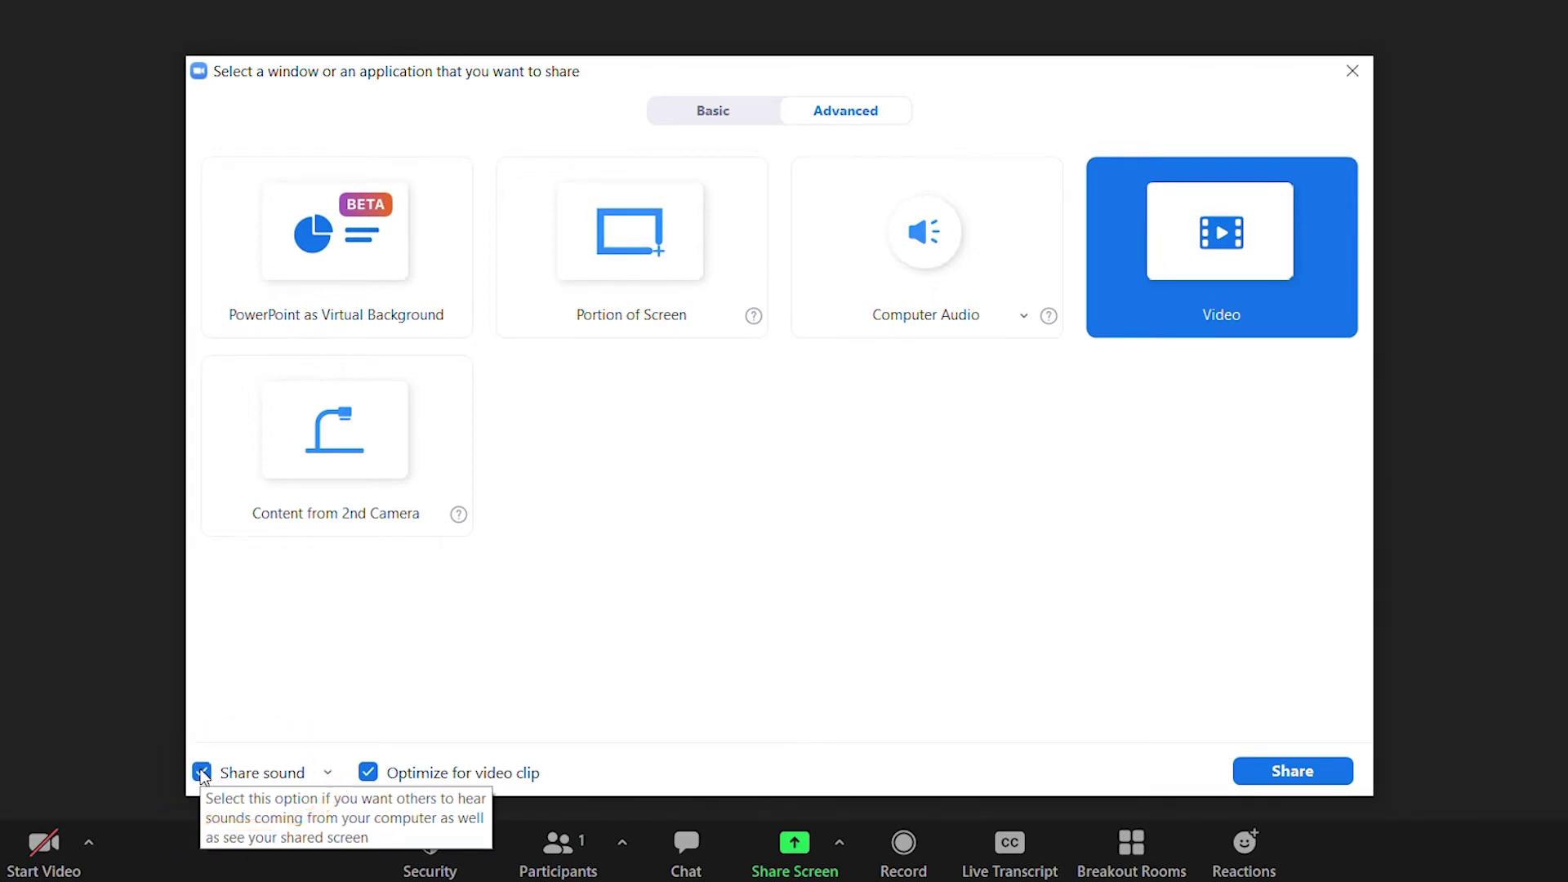
left_click(1240, 769)
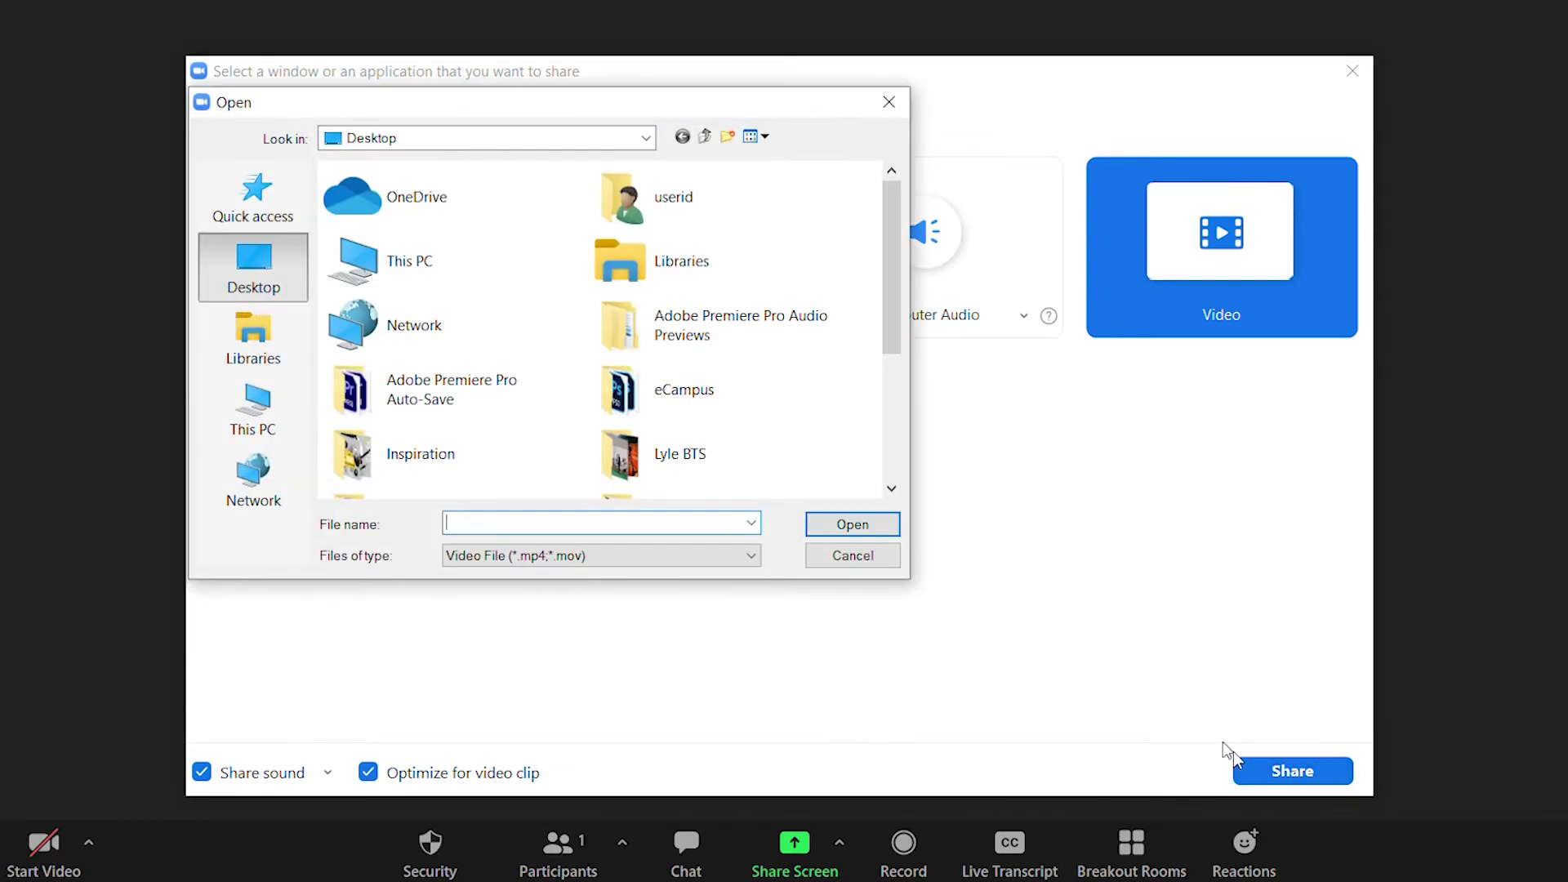
scroll(690, 342, "down", 3)
left_click(466, 461)
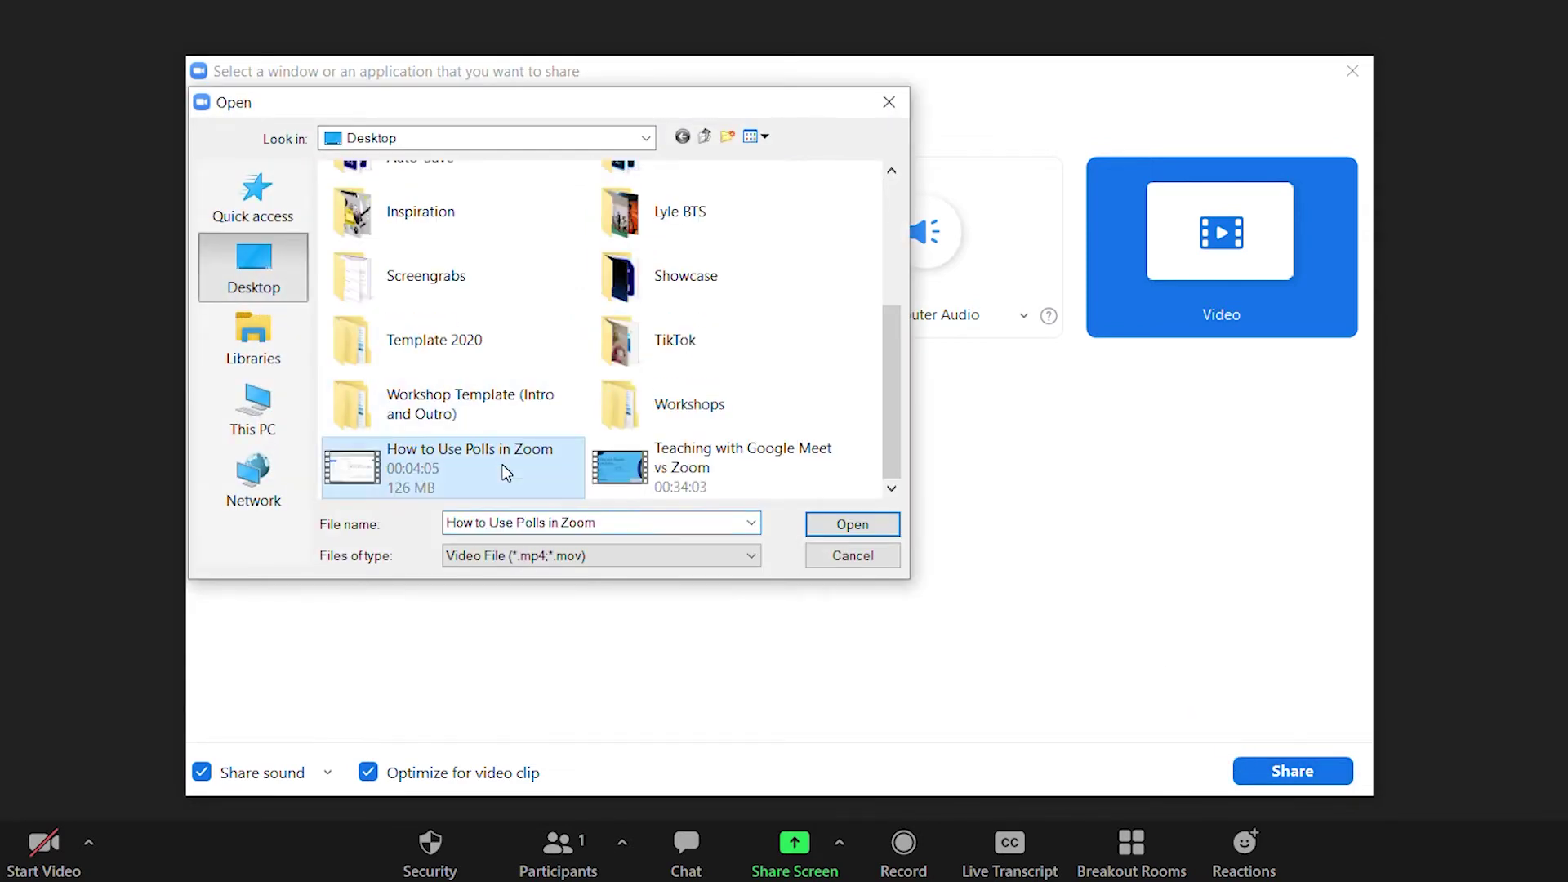
left_click(834, 529)
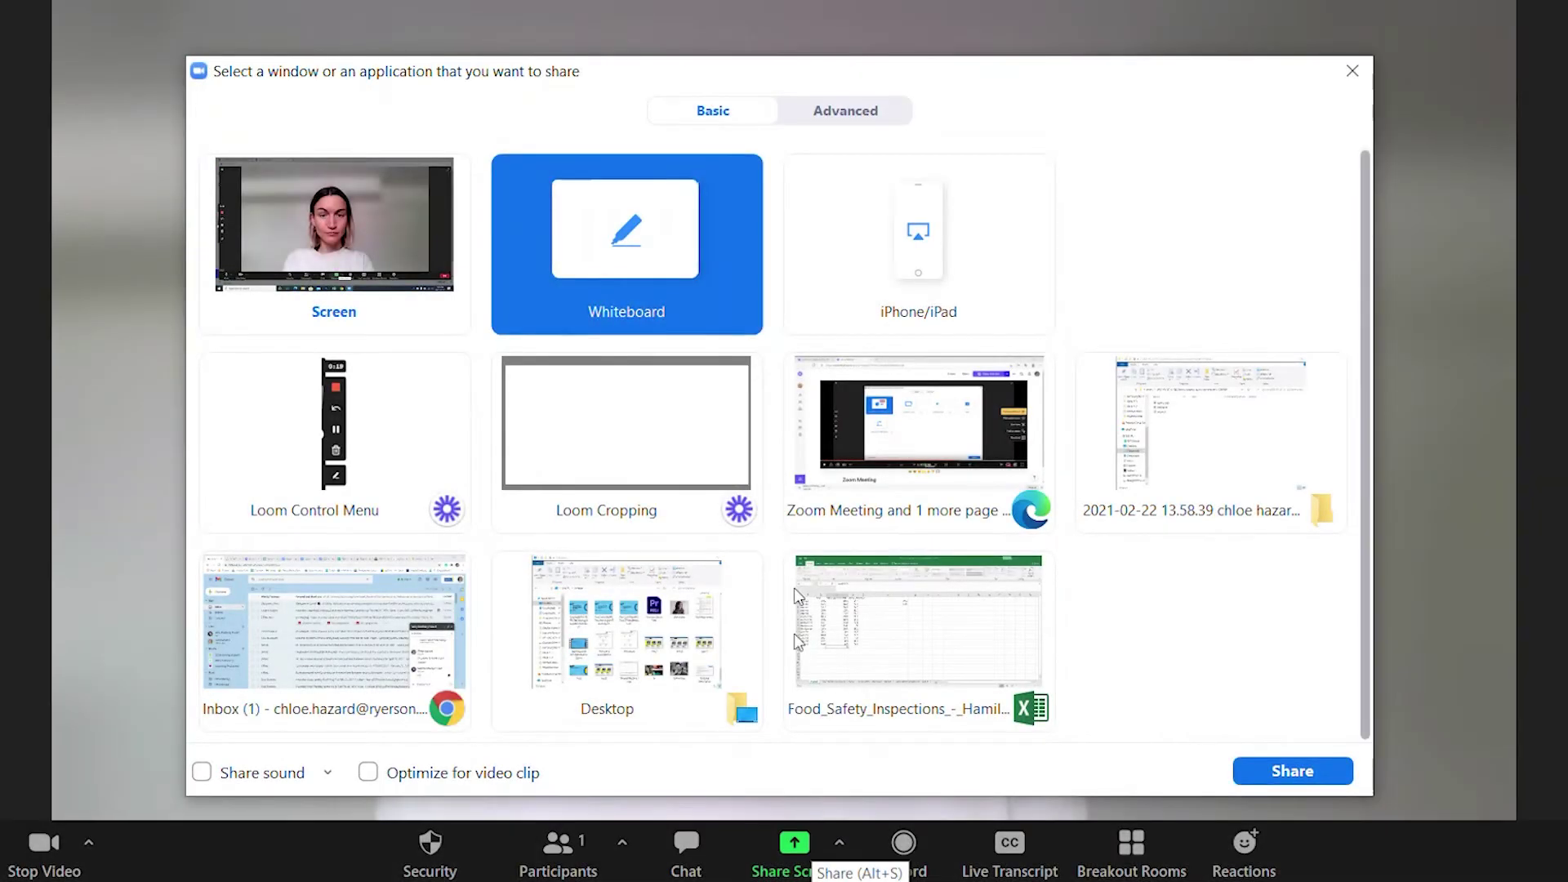
Share the desktop presentation file named PowerPoint as a virtual background
left_click(892, 113)
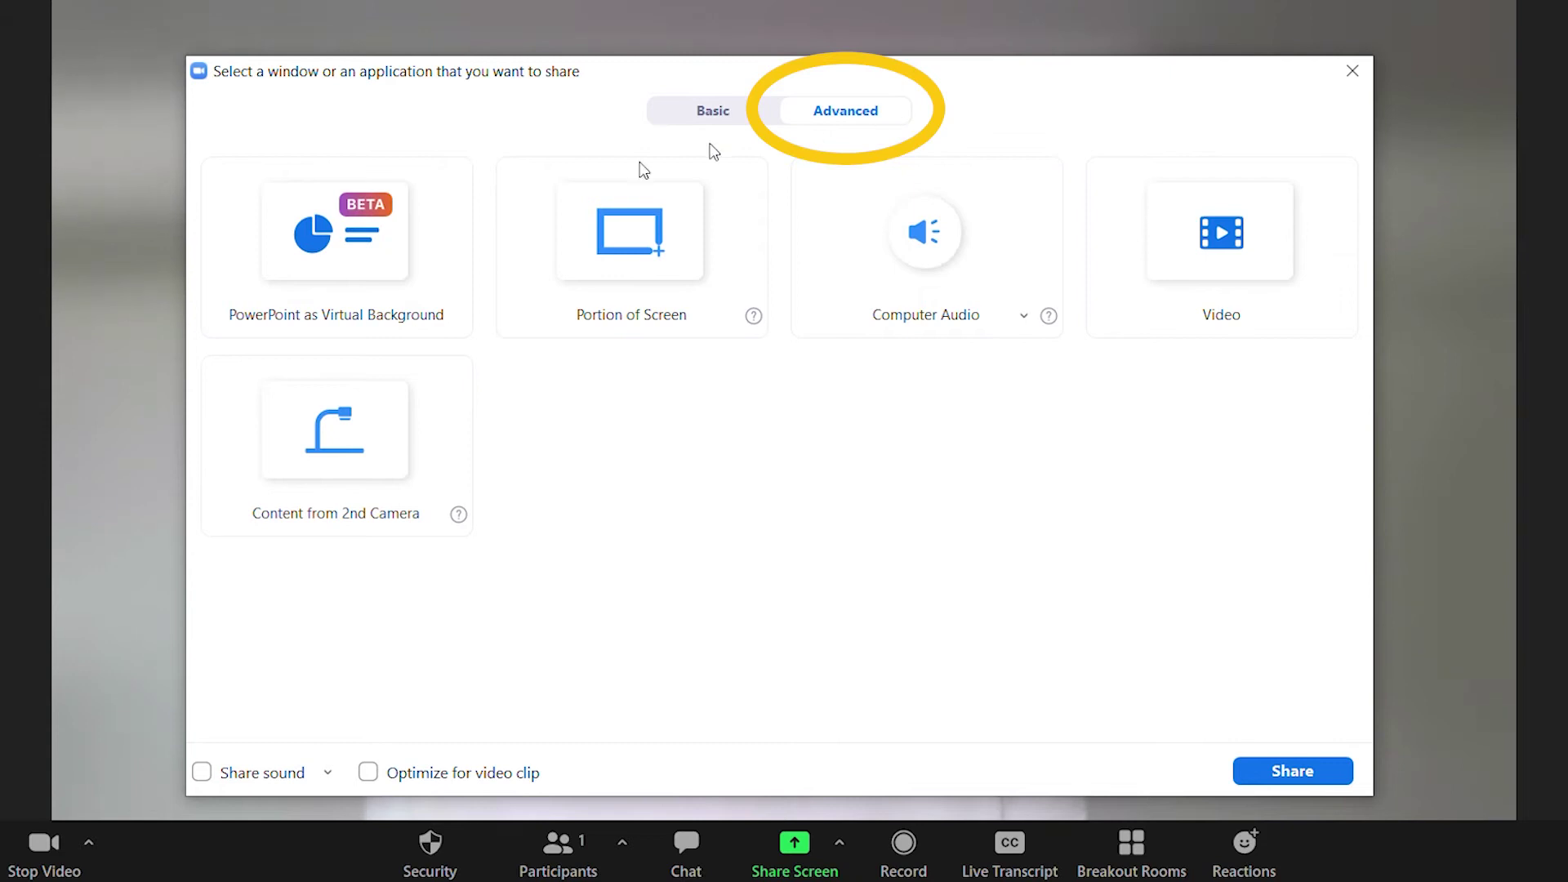
left_click(452, 236)
left_click(1242, 771)
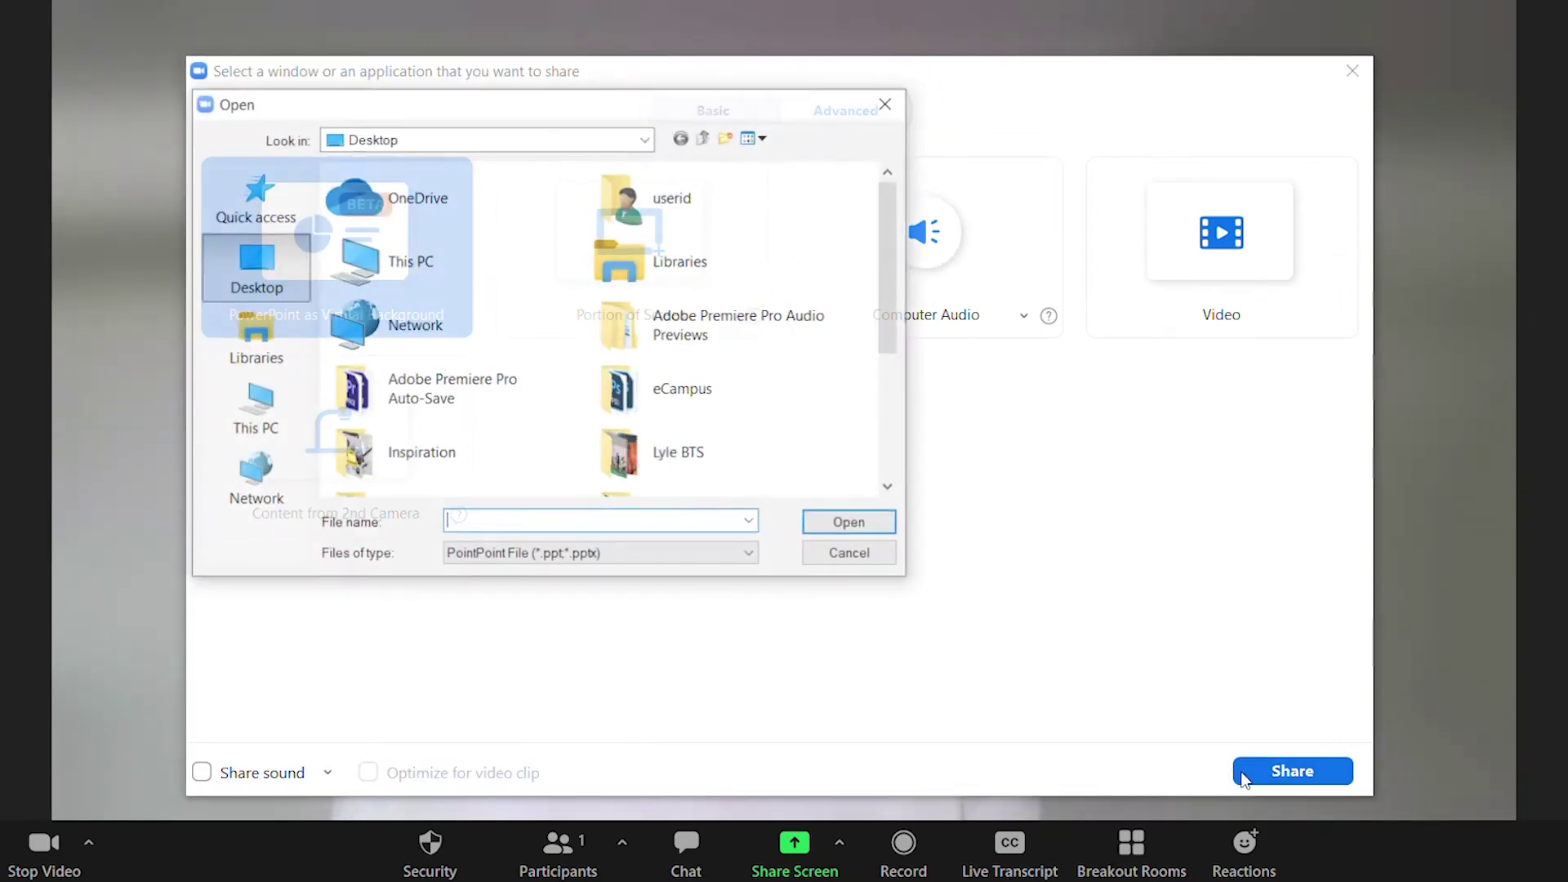
scroll(482, 368, "down", 3)
left_click(484, 474)
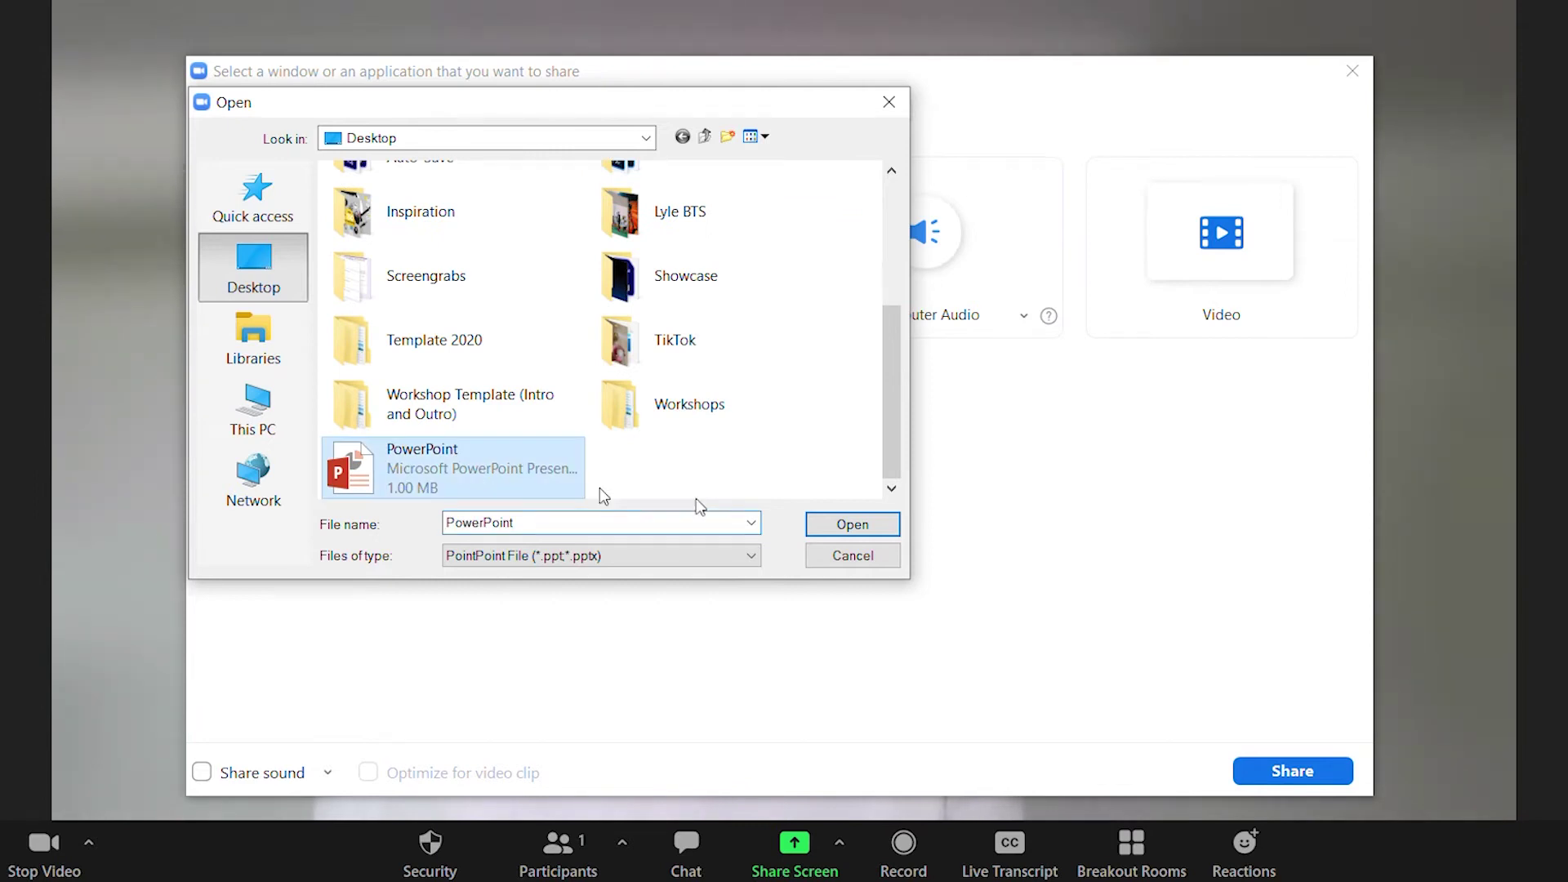
left_click(852, 524)
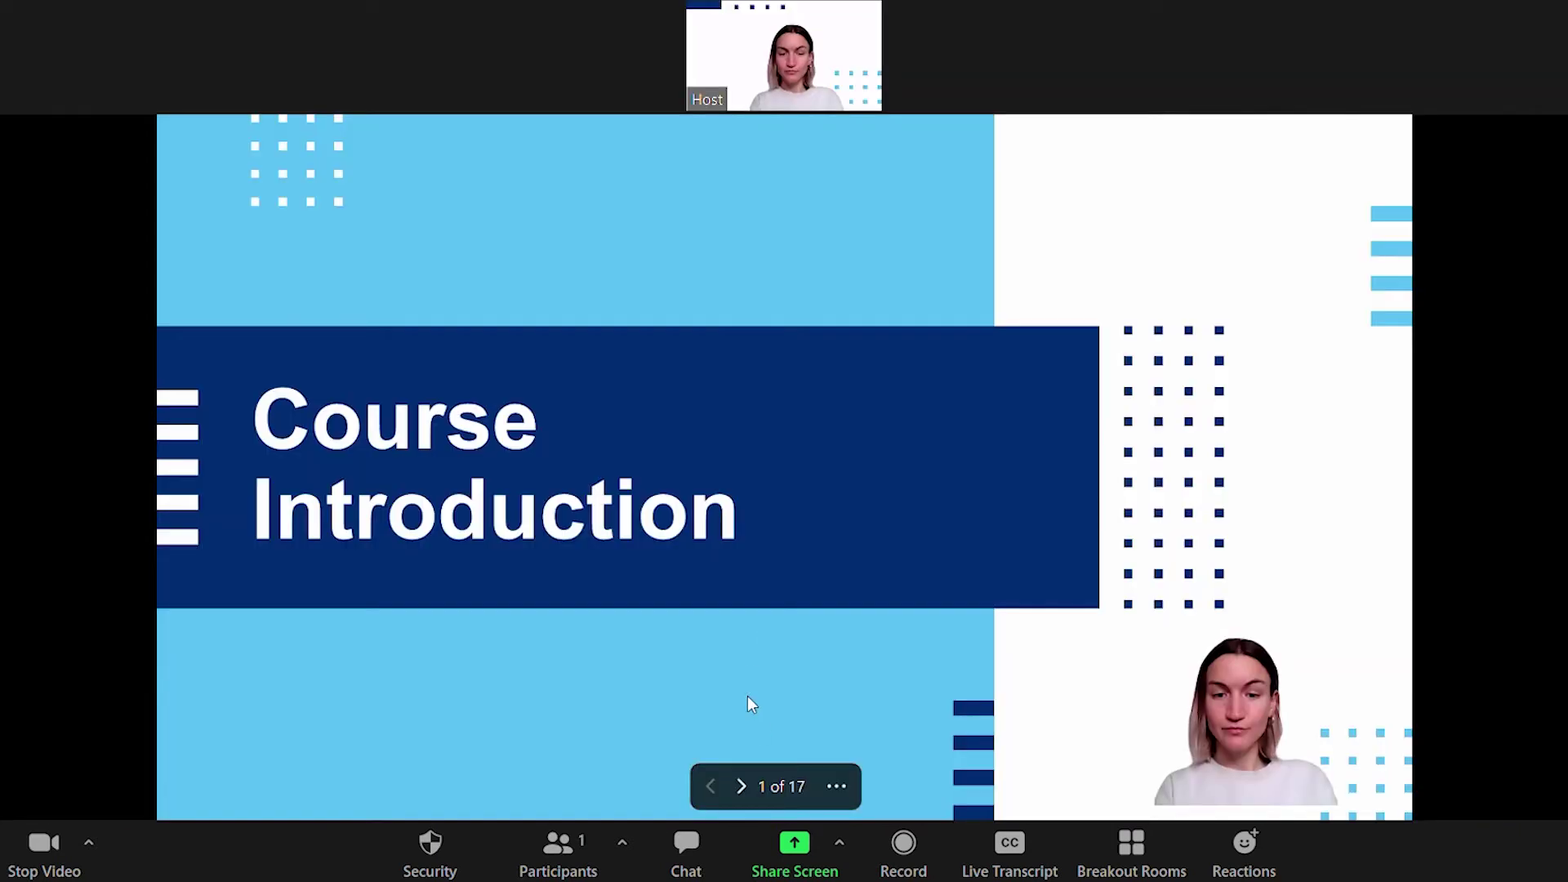
Advance the shared presentation to slide 2 and reposition the presenter's video overlay on the slide
left_click(741, 786)
mouse_move(1221, 738)
left_click_drag(1221, 737, 1061, 324)
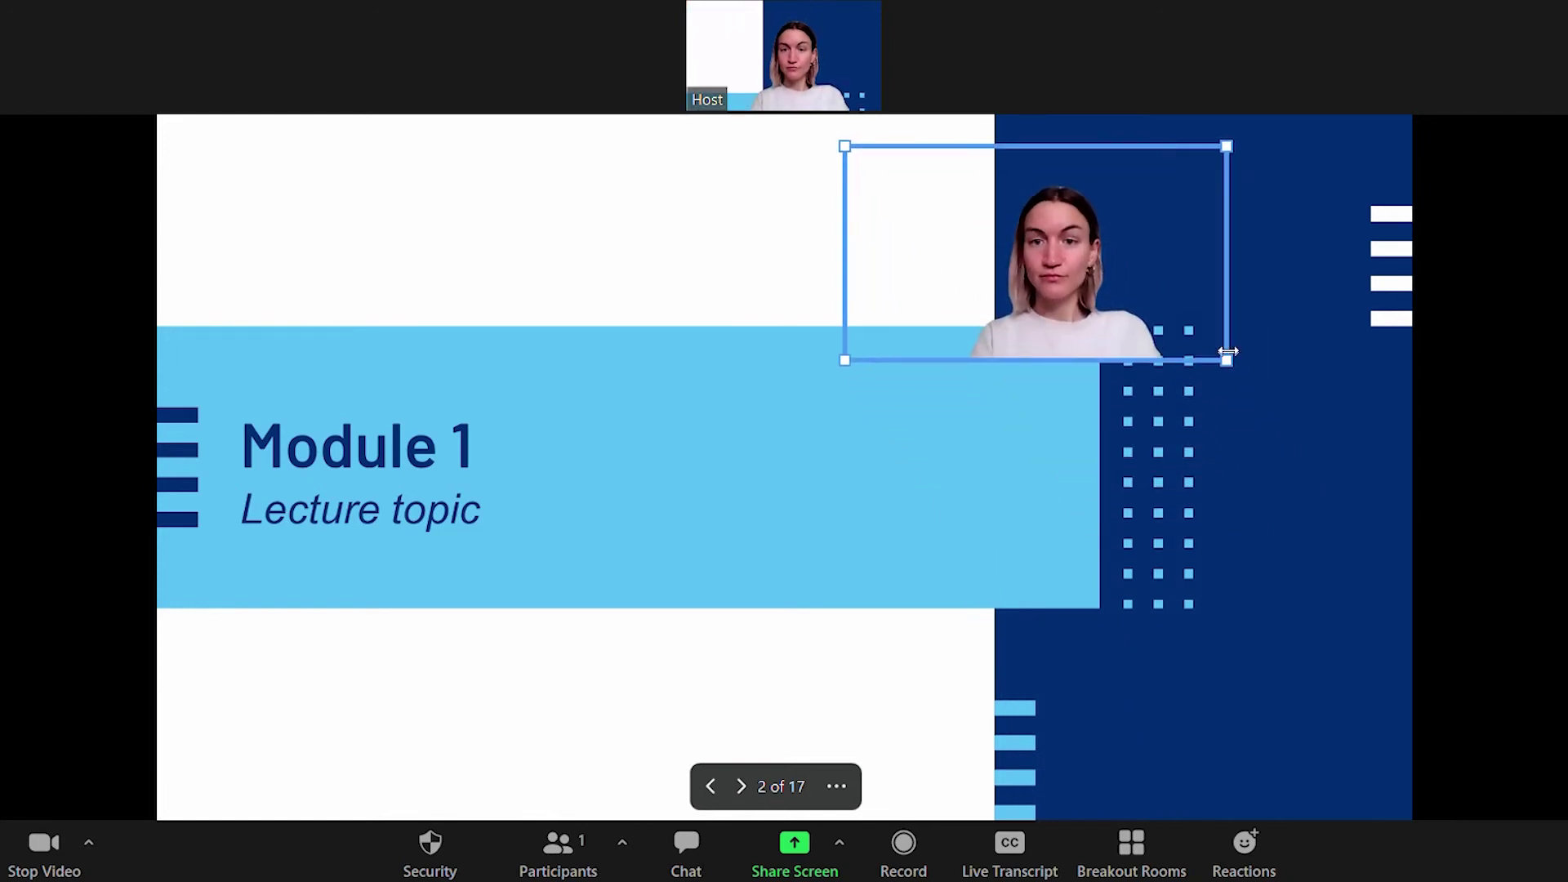
left_click_drag(1227, 359, 1218, 738)
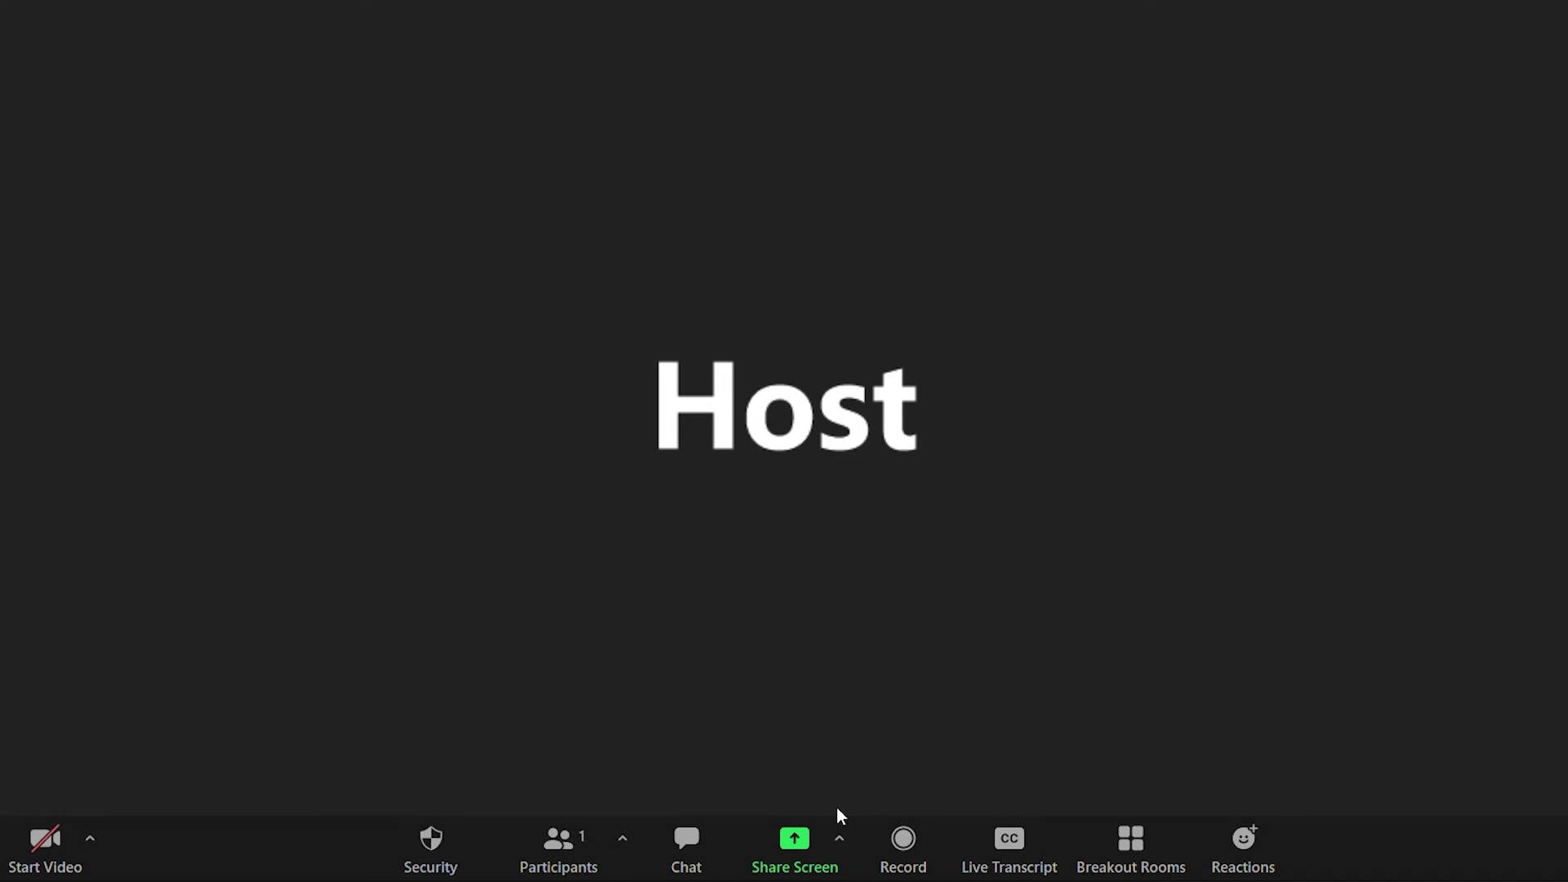
left_click(840, 837)
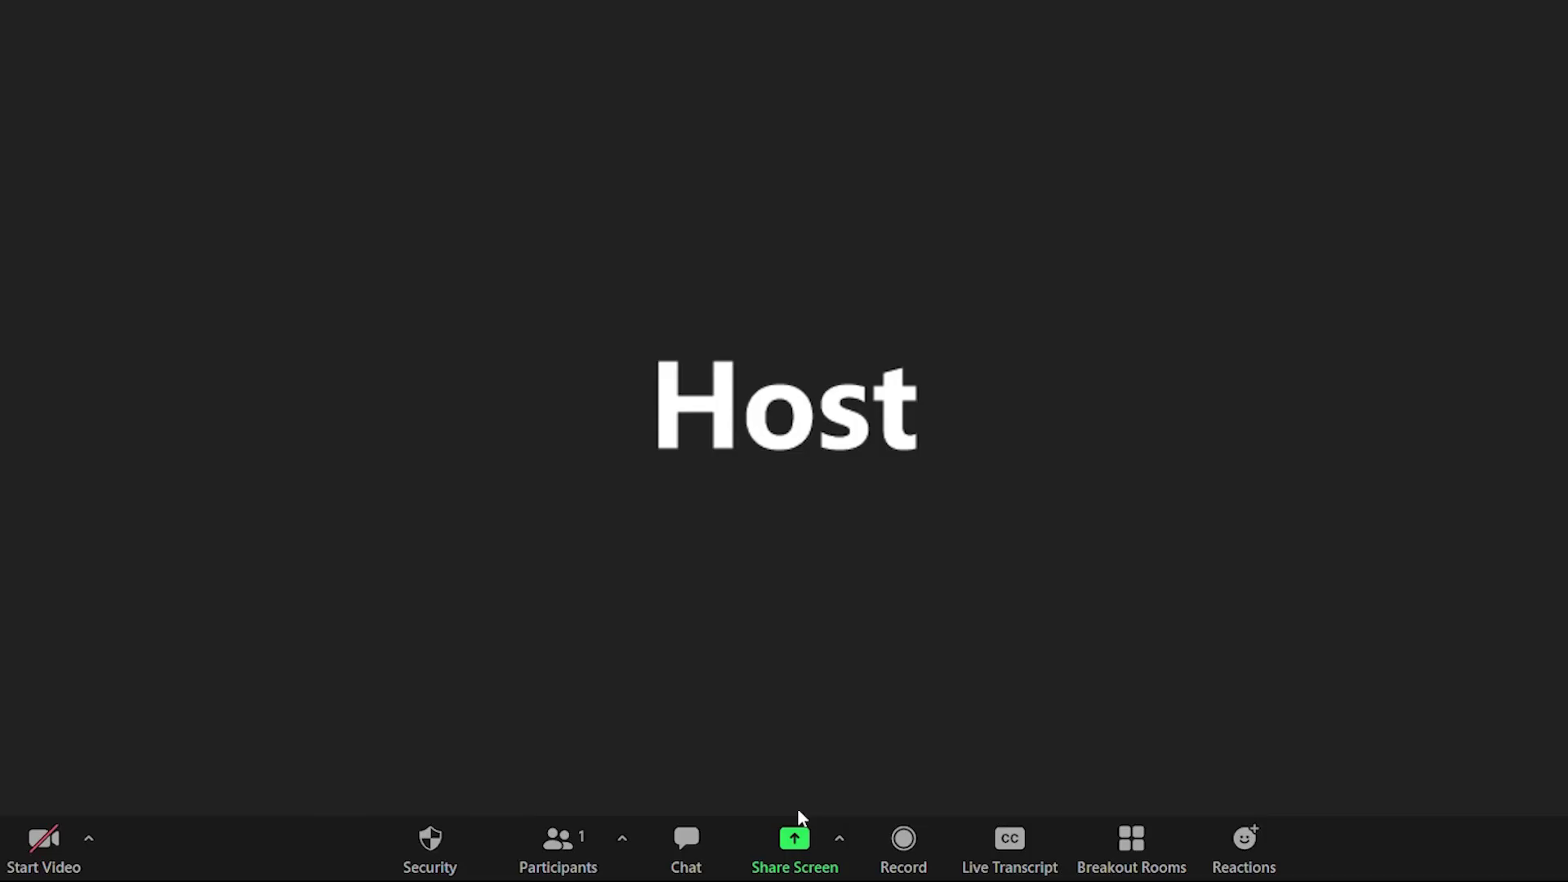
left_click(798, 821)
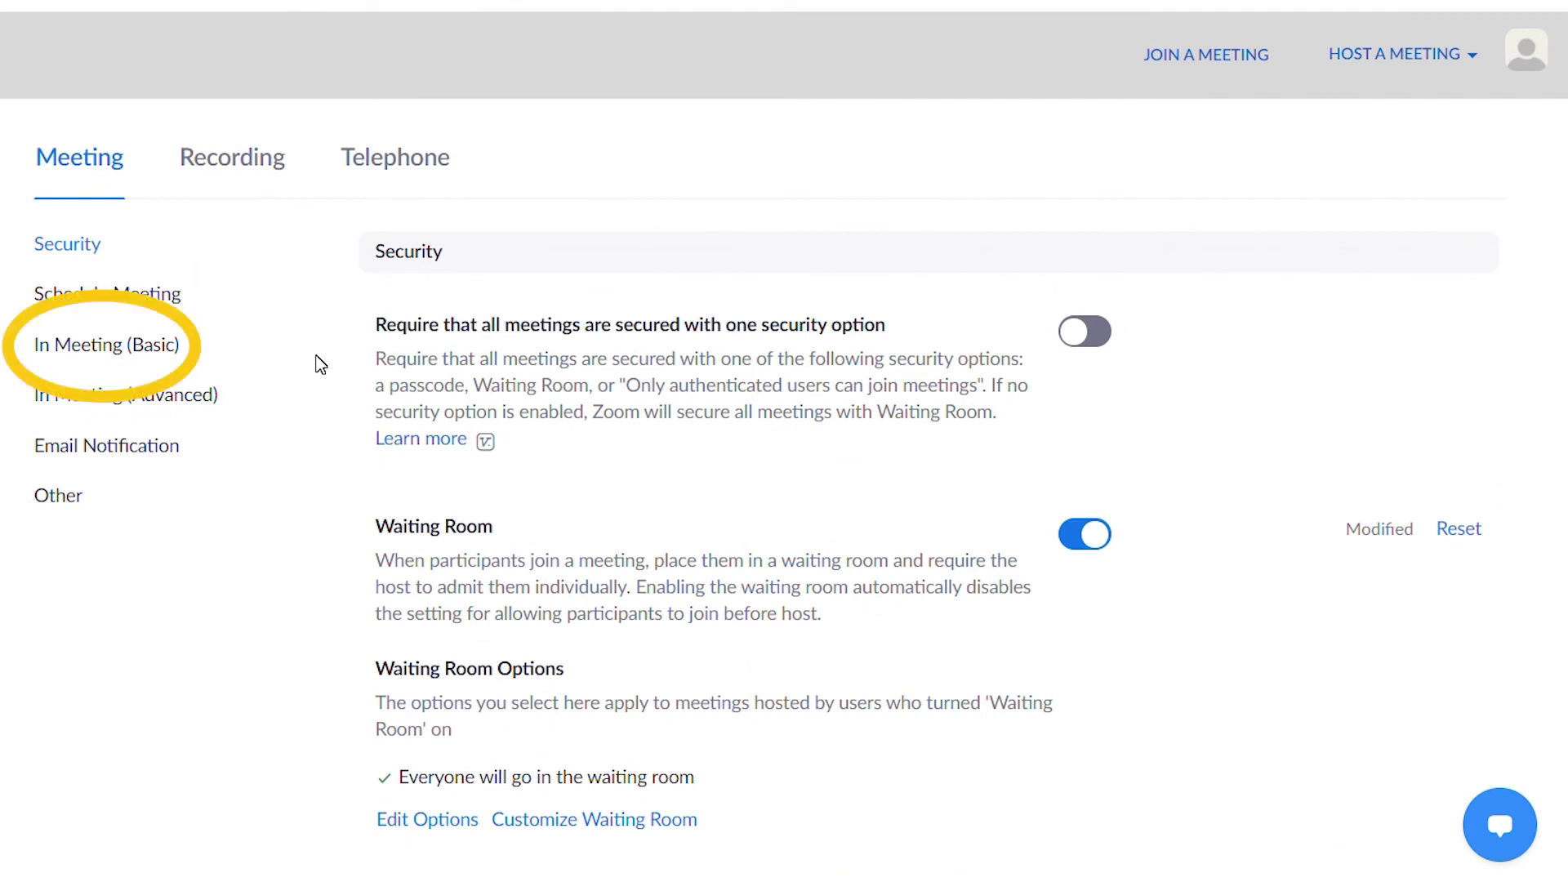
Enable showing Zoom windows during screen share in the web portal's In Meeting (Basic) settings
left_click(131, 353)
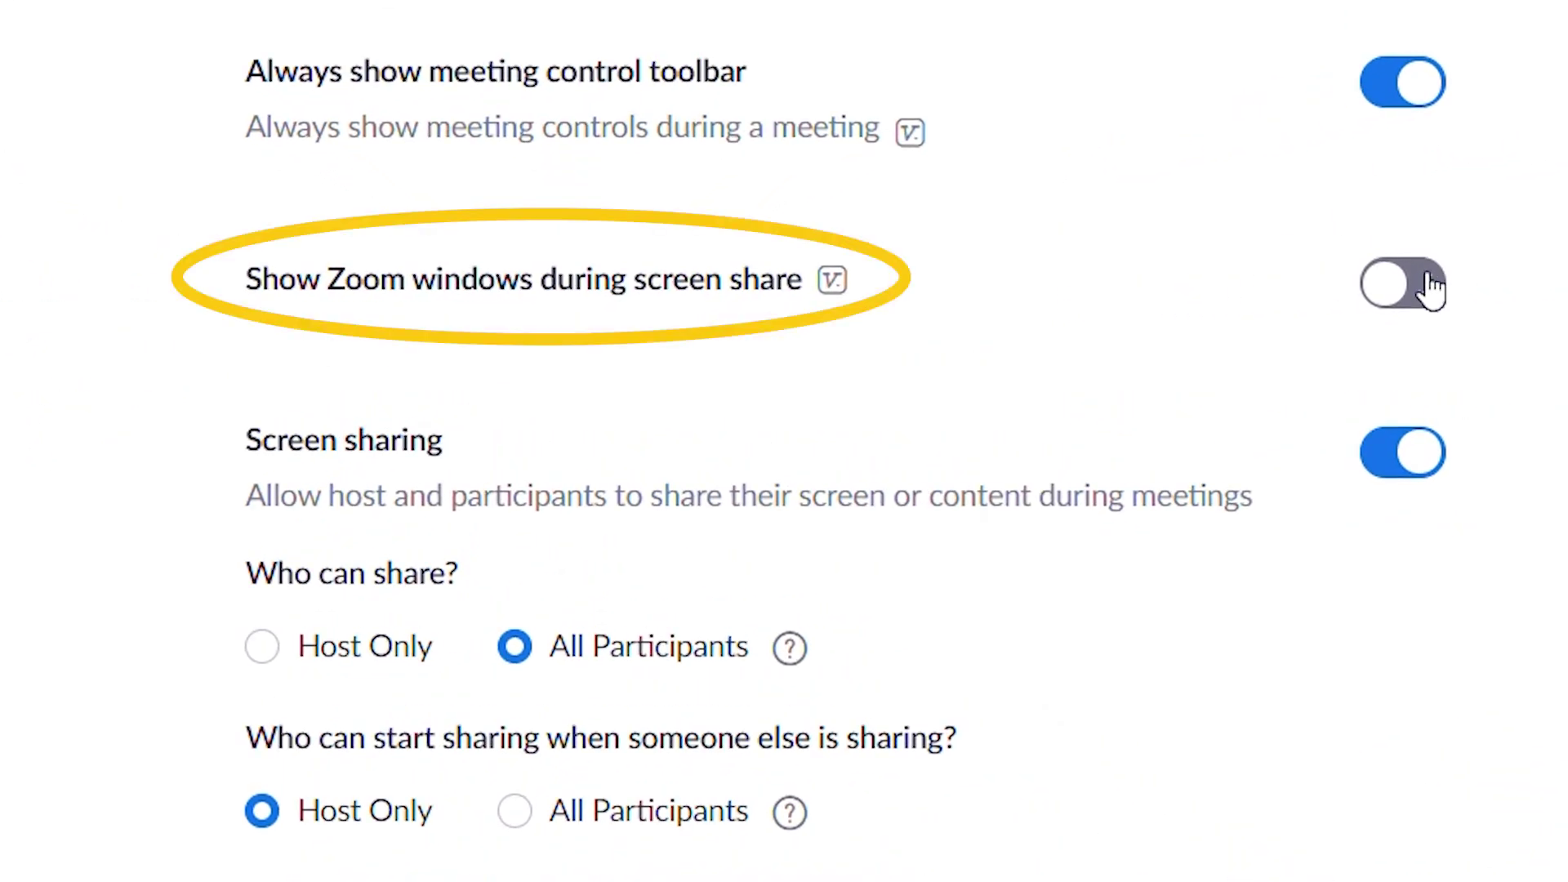
left_click(1431, 288)
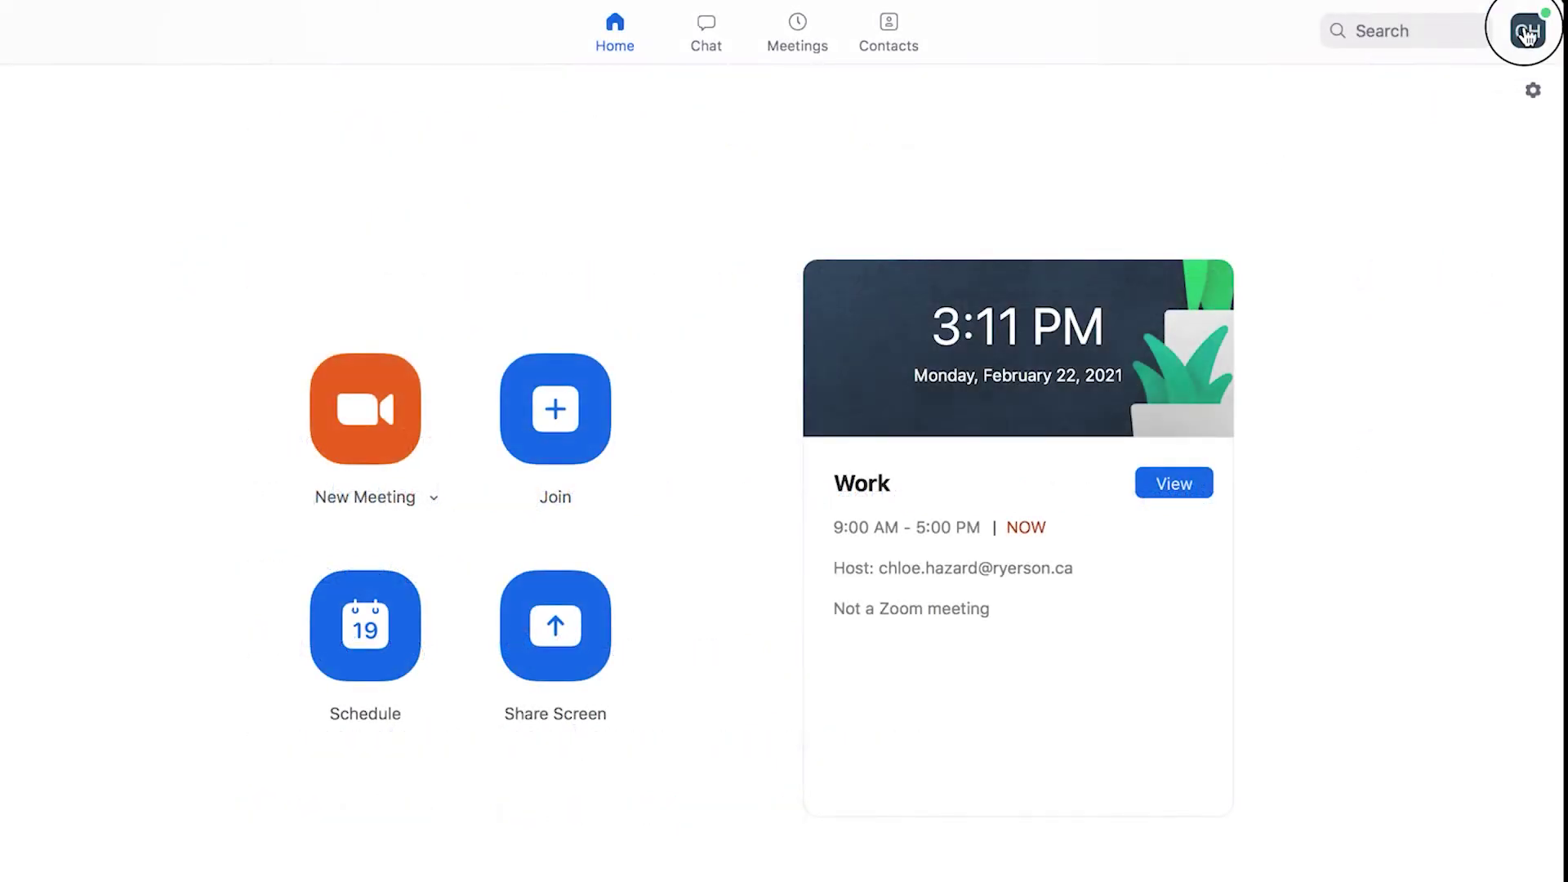
Switch to the Zoom desktop client and open its Share Screen settings
left_click(1528, 31)
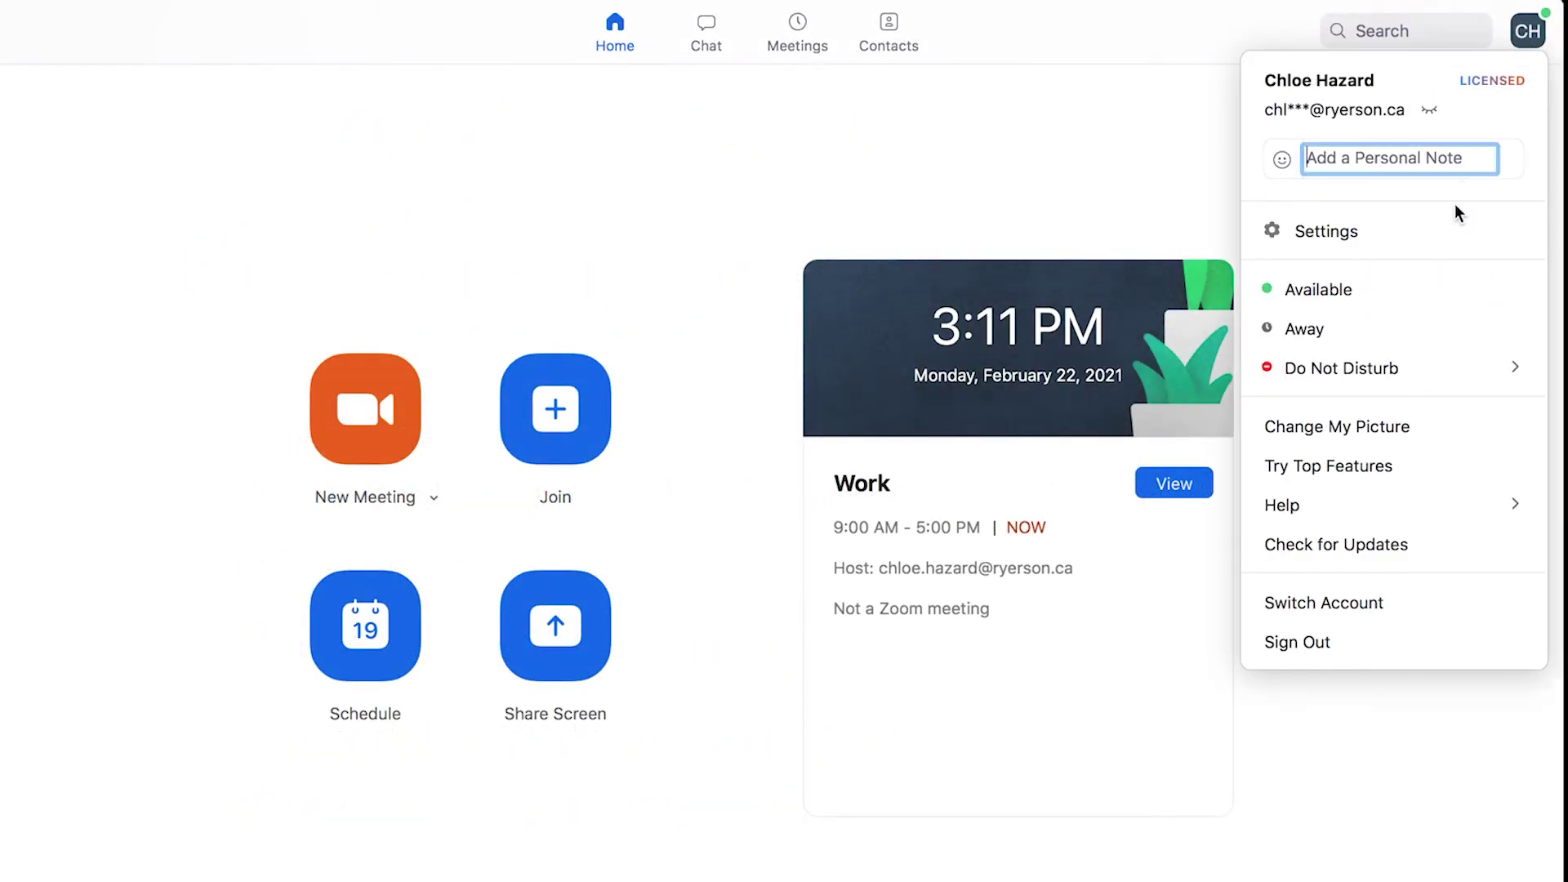
left_click(1449, 228)
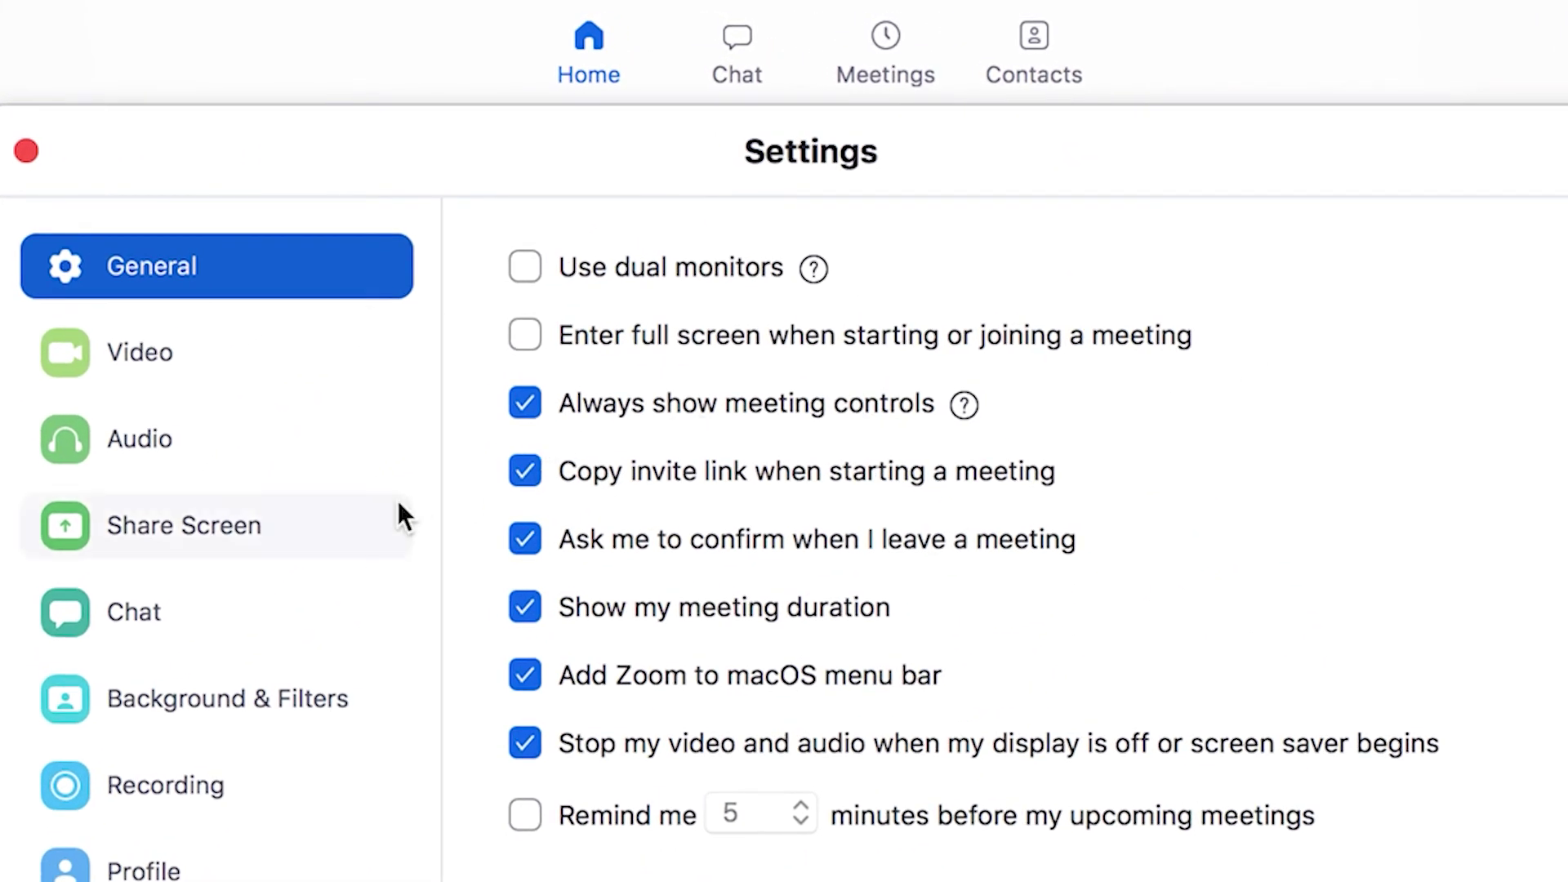
left_click(385, 527)
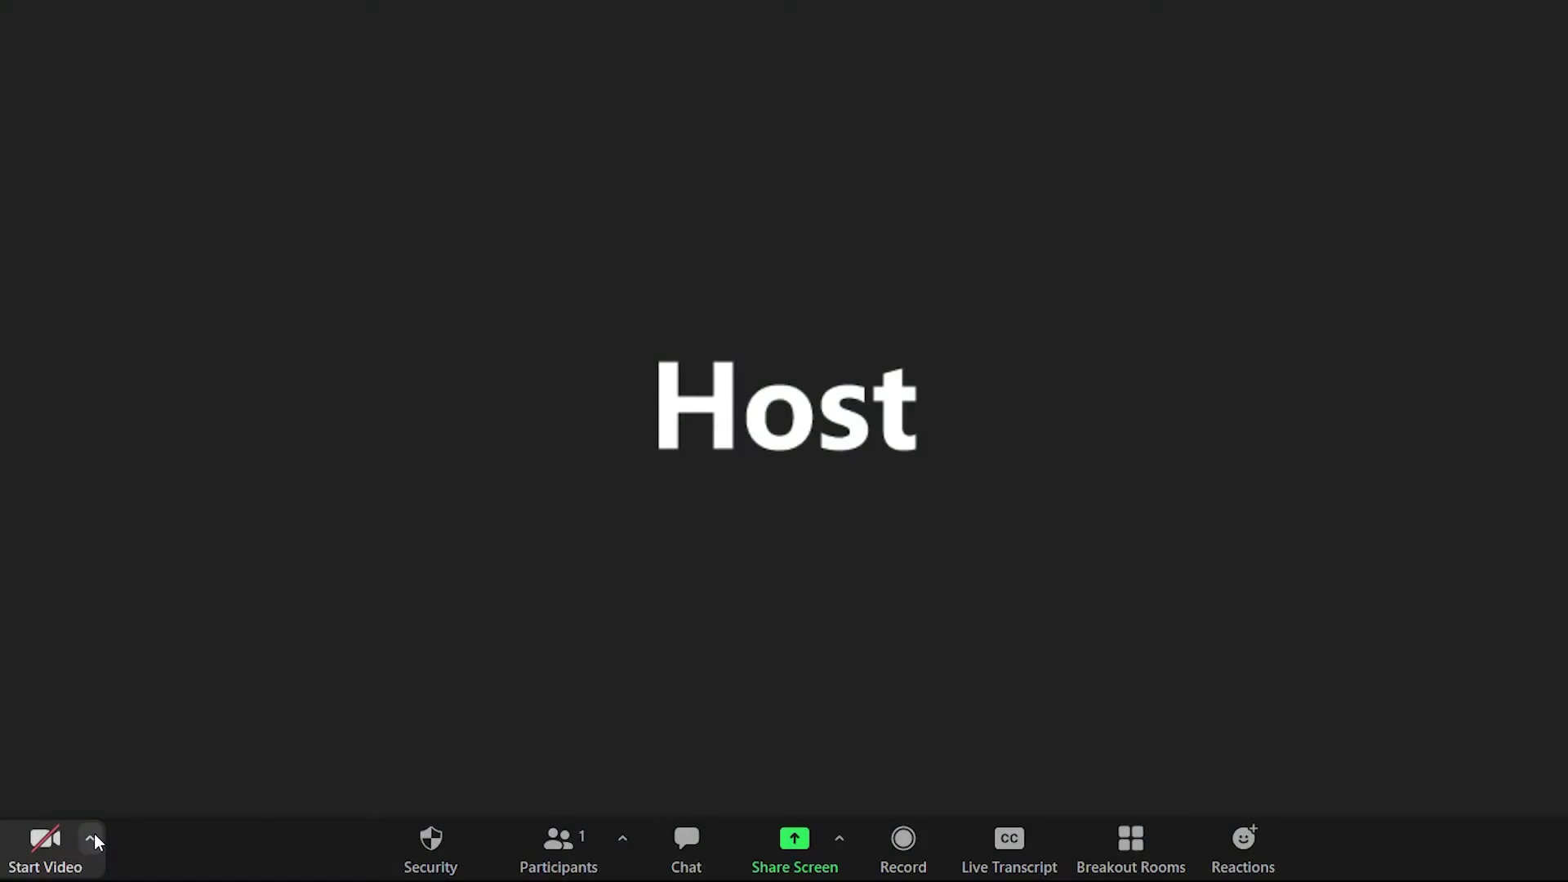
Set the maximum participants displayed per screen in Gallery View to 49 in the meeting's video settings
left_click(93, 839)
left_click(231, 794)
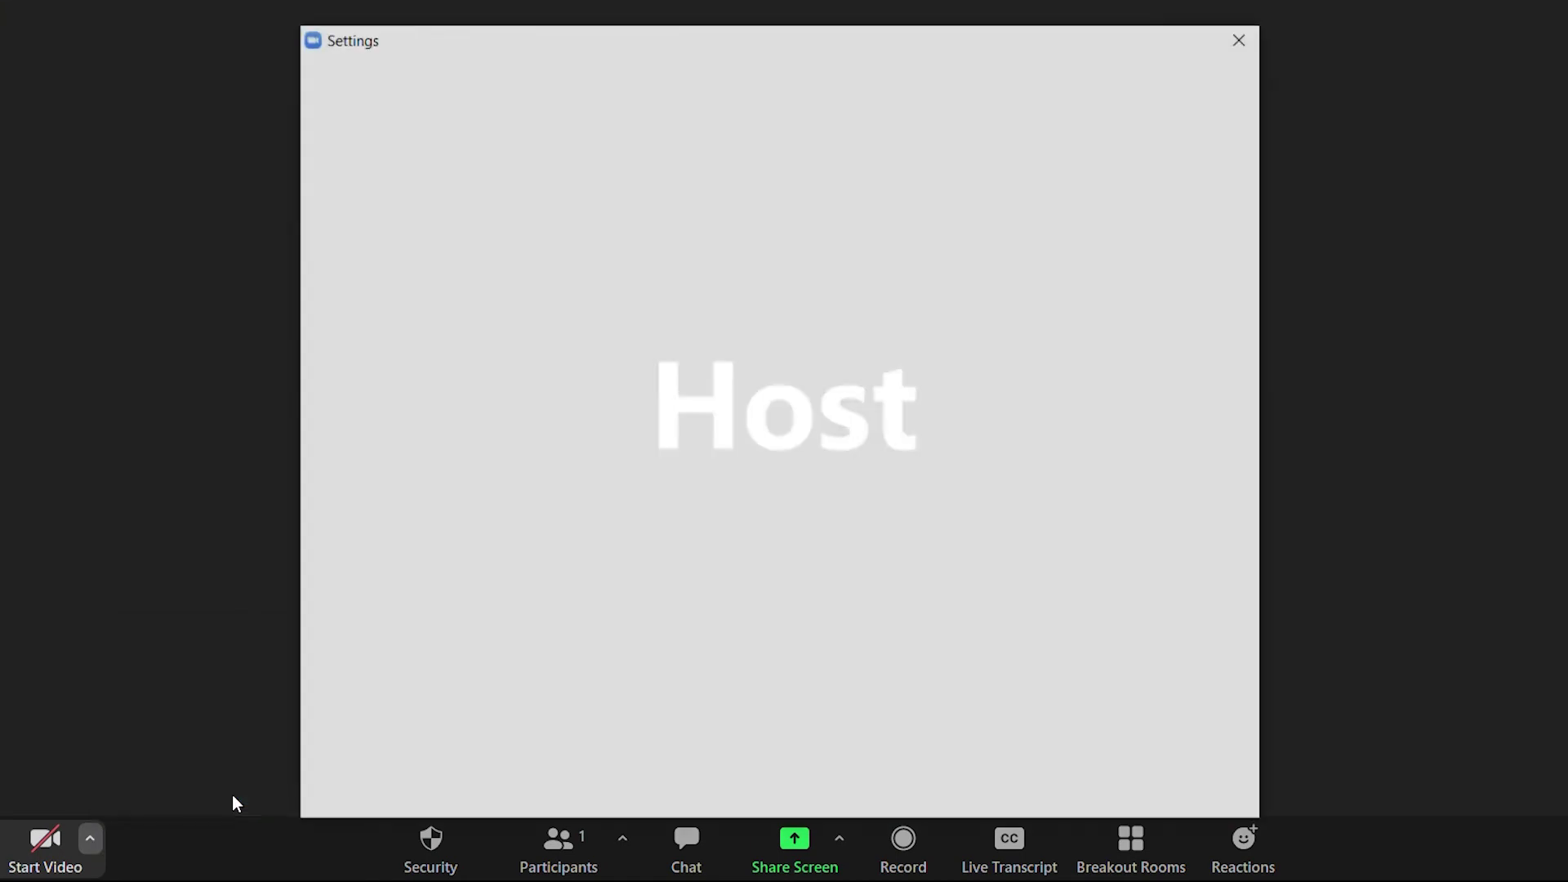
left_click_drag(1262, 535, 1244, 667)
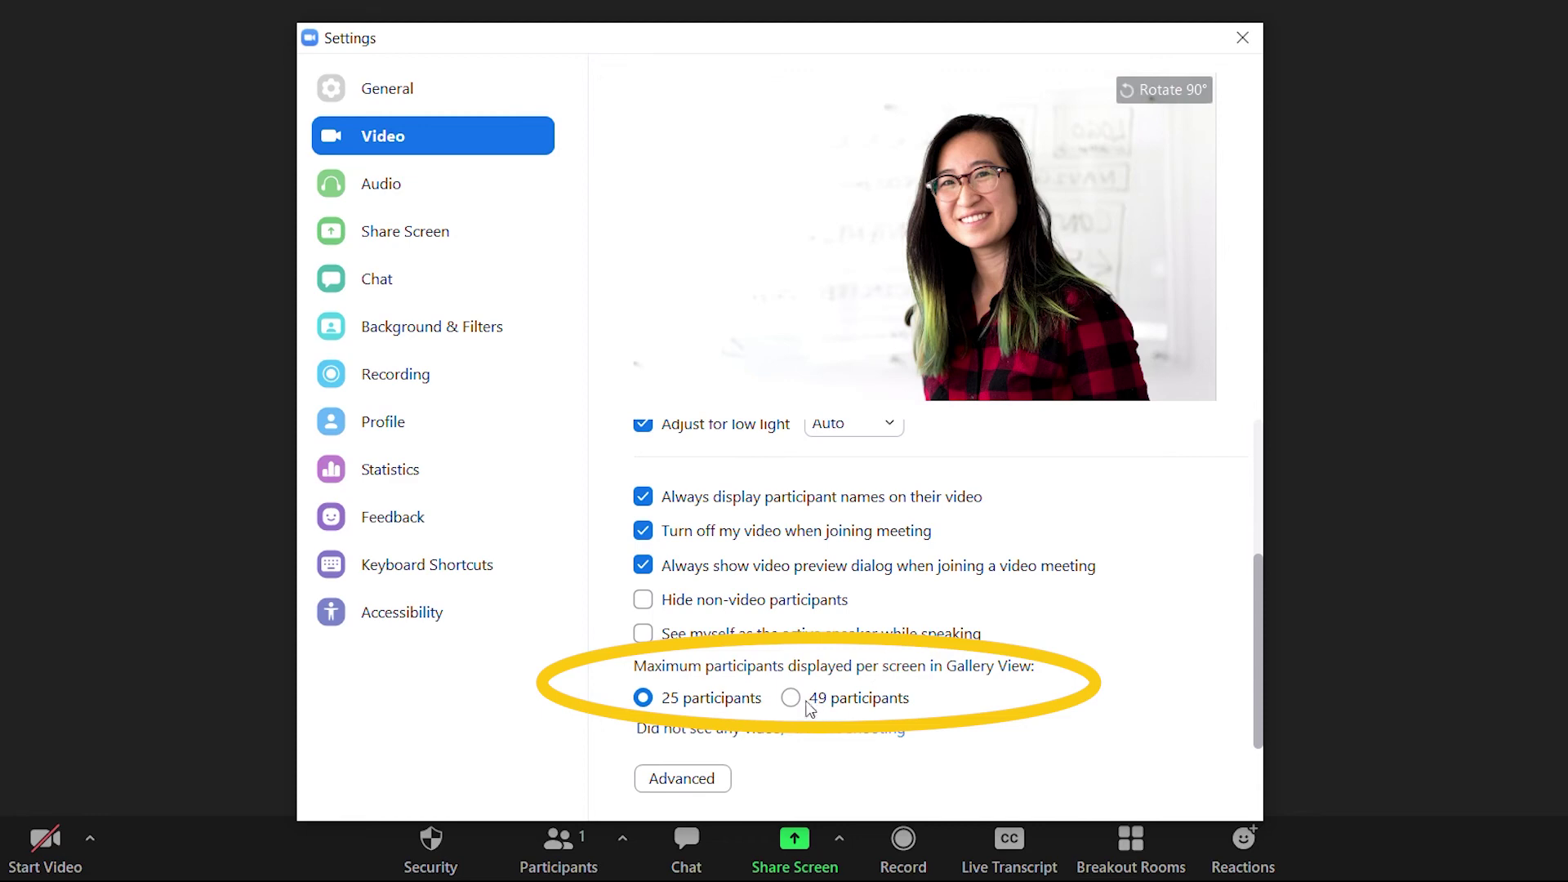
left_click(790, 698)
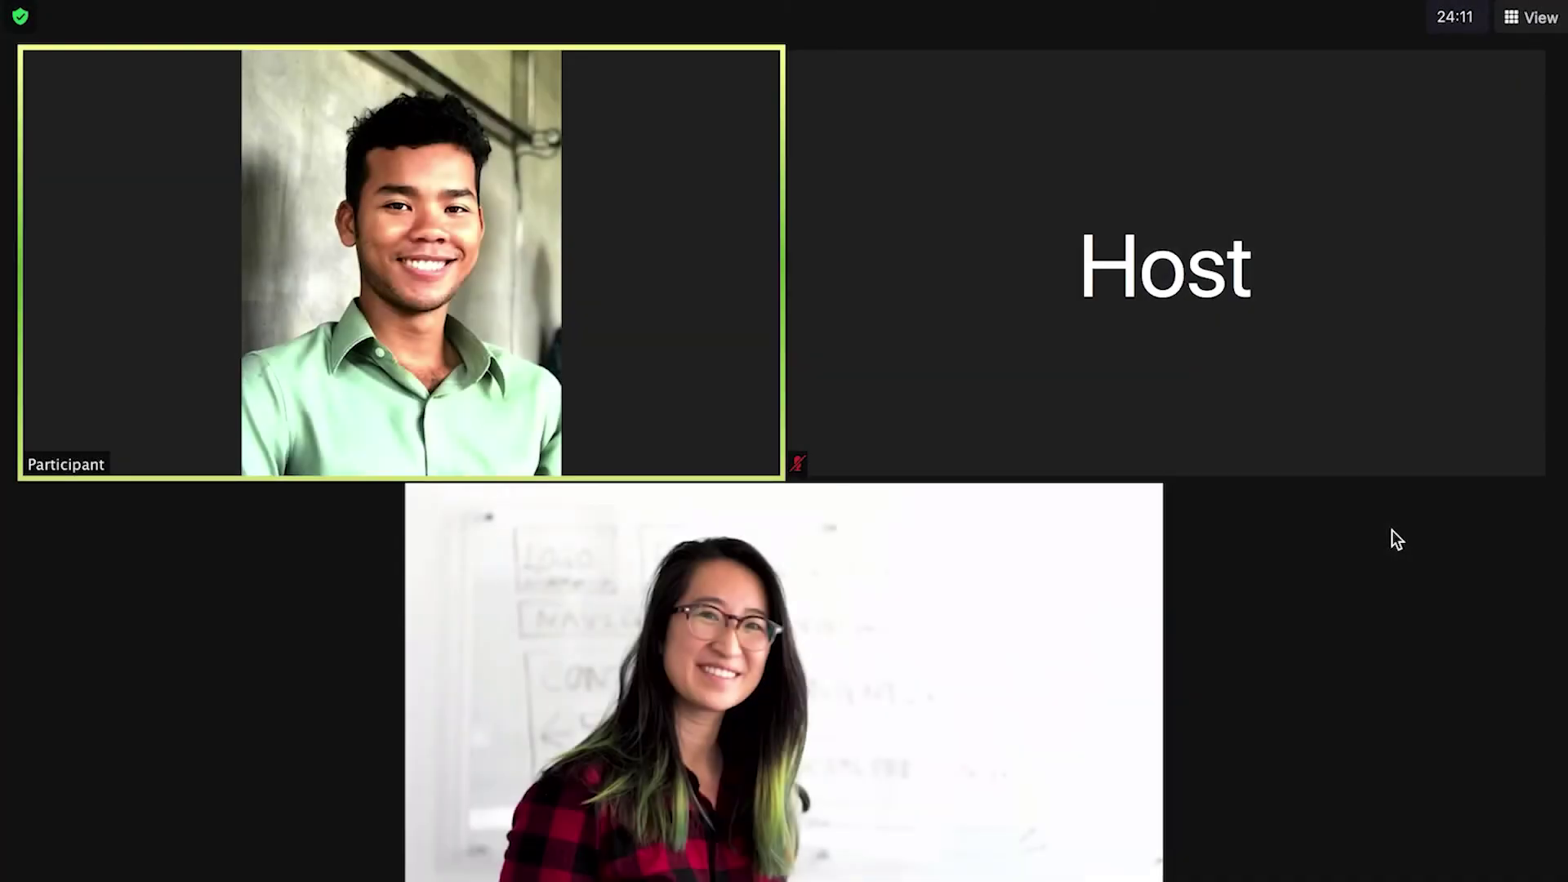
Rearrange the gallery so Participant and Participant 2 come before the Host, and release the video order
left_click_drag(1022, 599, 460, 291)
left_click_drag(1120, 270, 567, 249)
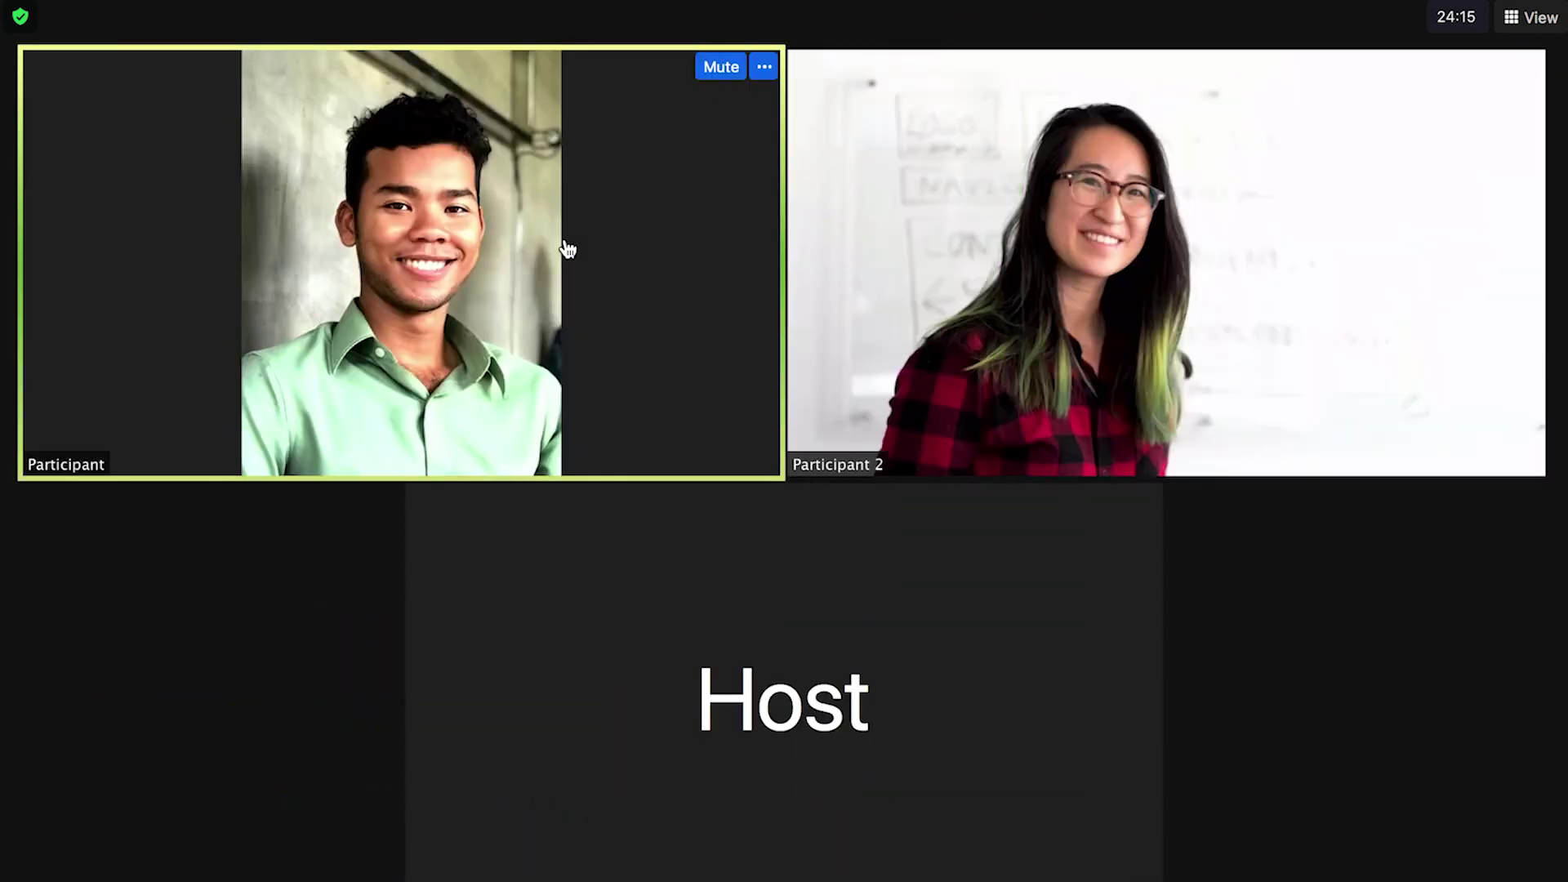
left_click(1547, 19)
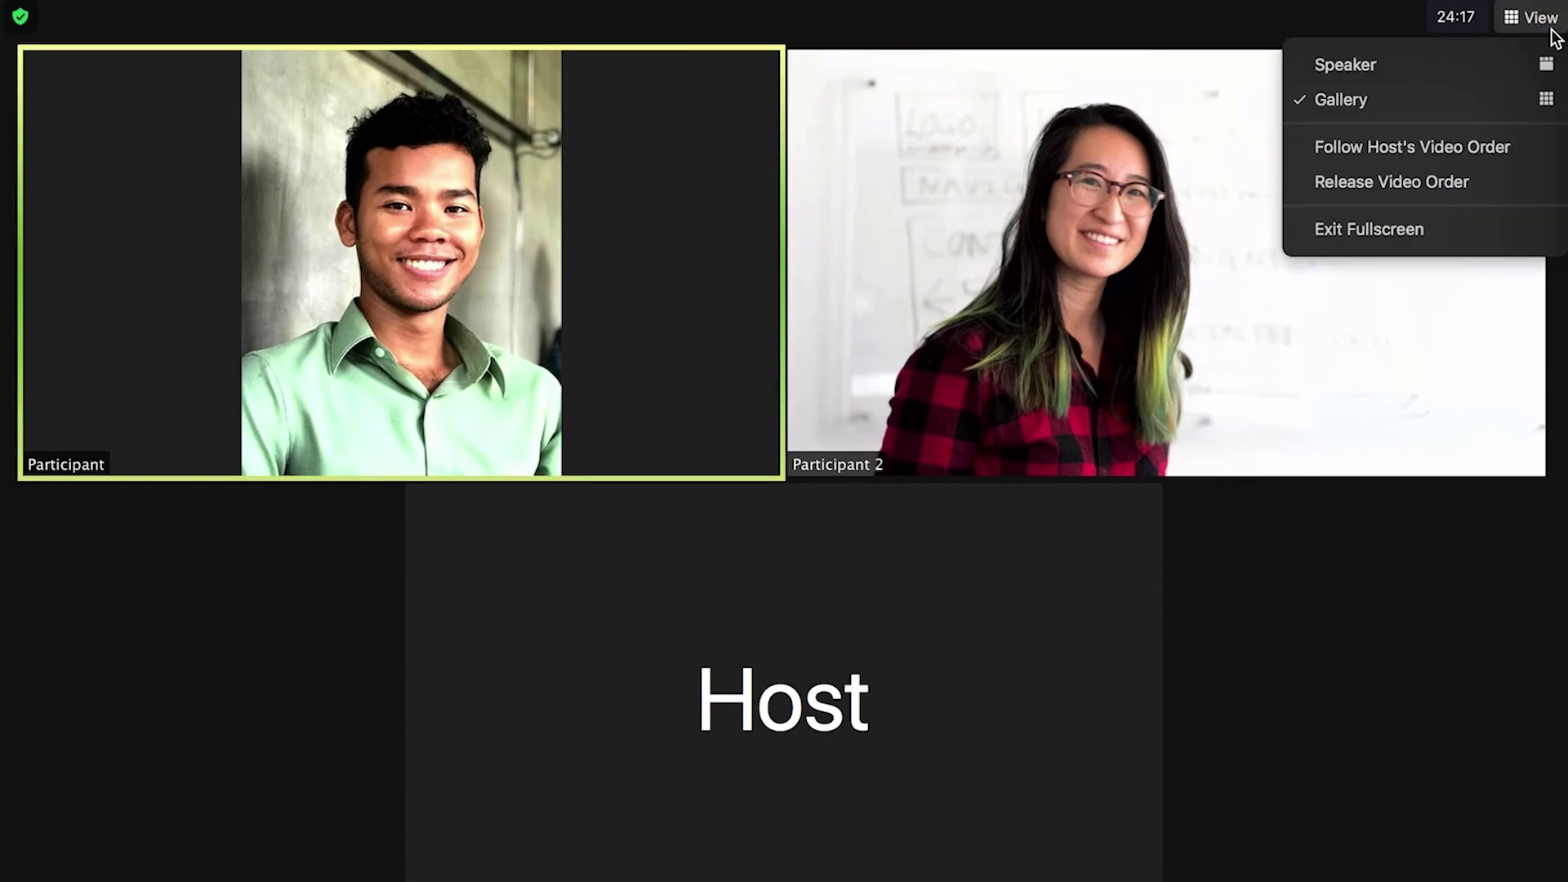
left_click(1541, 181)
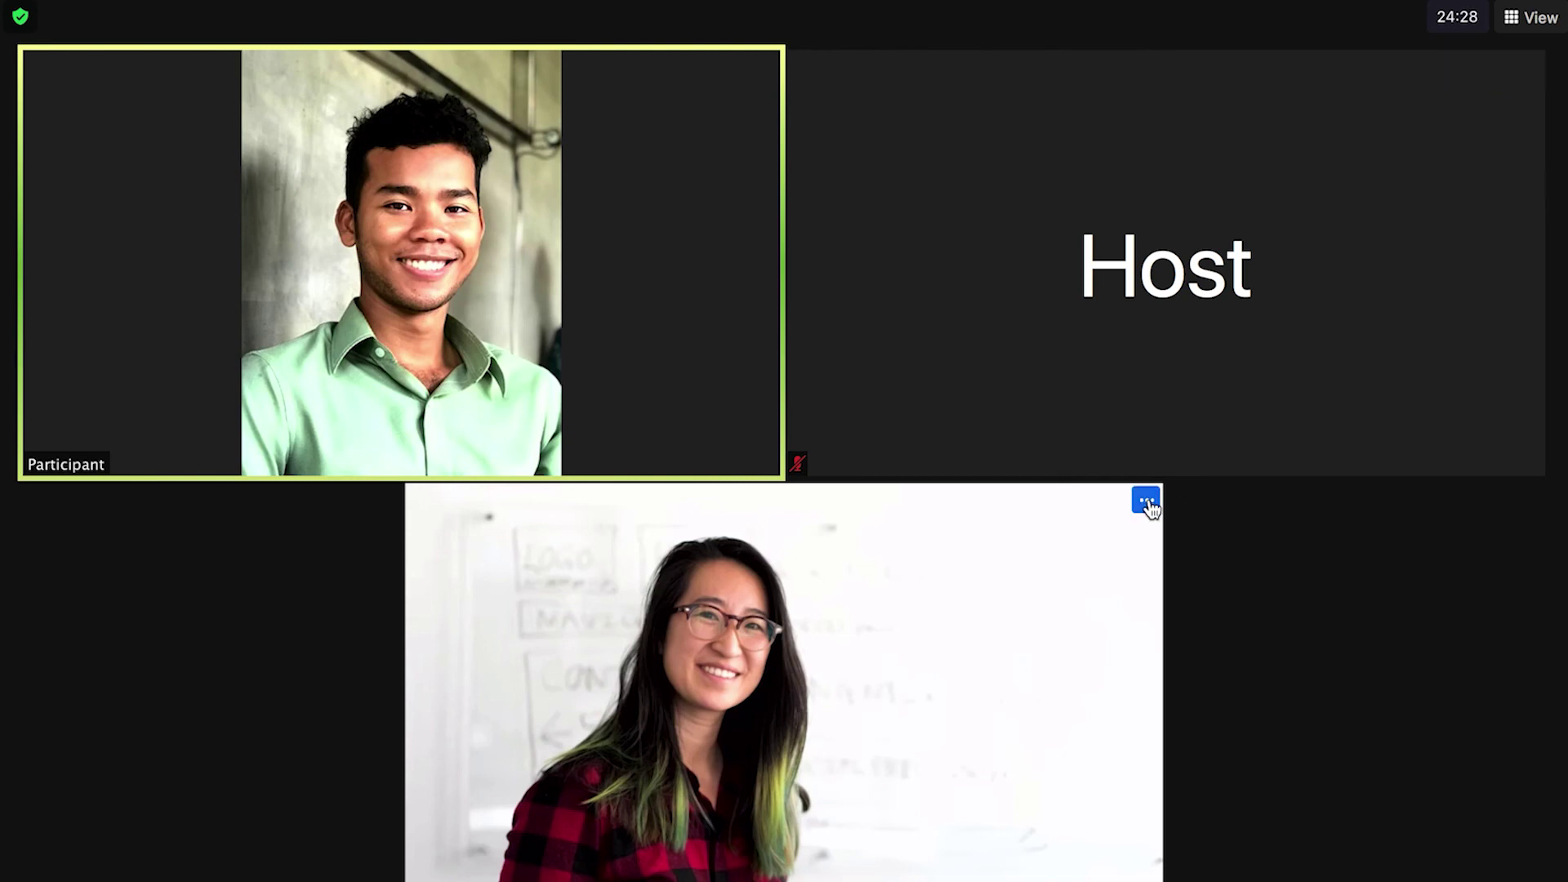
Allow Participant 2 to multi-pin, and pin the video of the attendee labelled Participant
left_click(1147, 499)
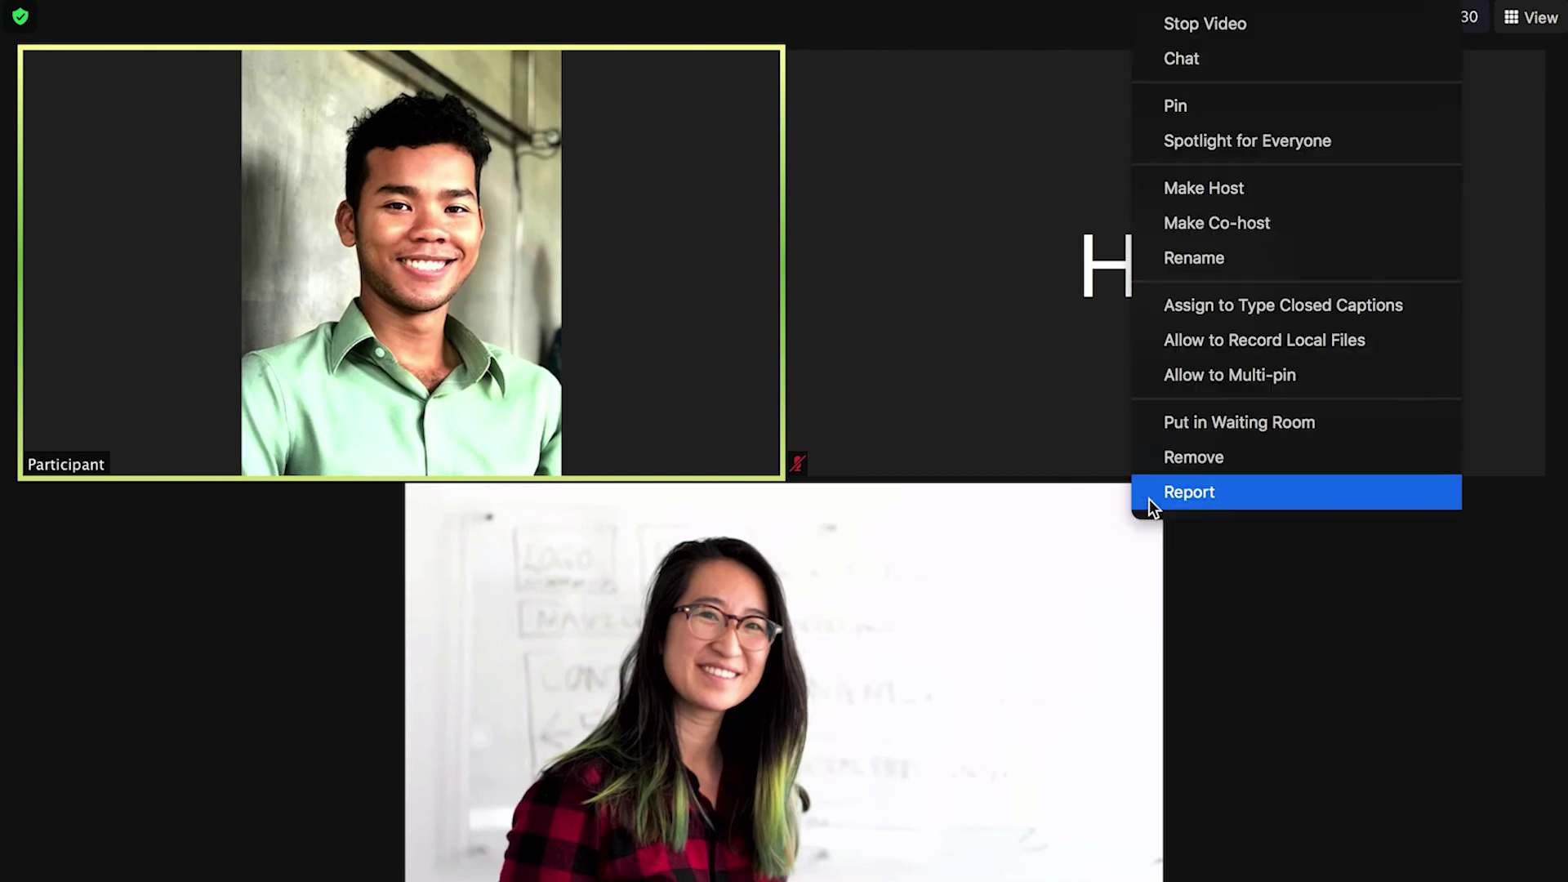
left_click(1365, 390)
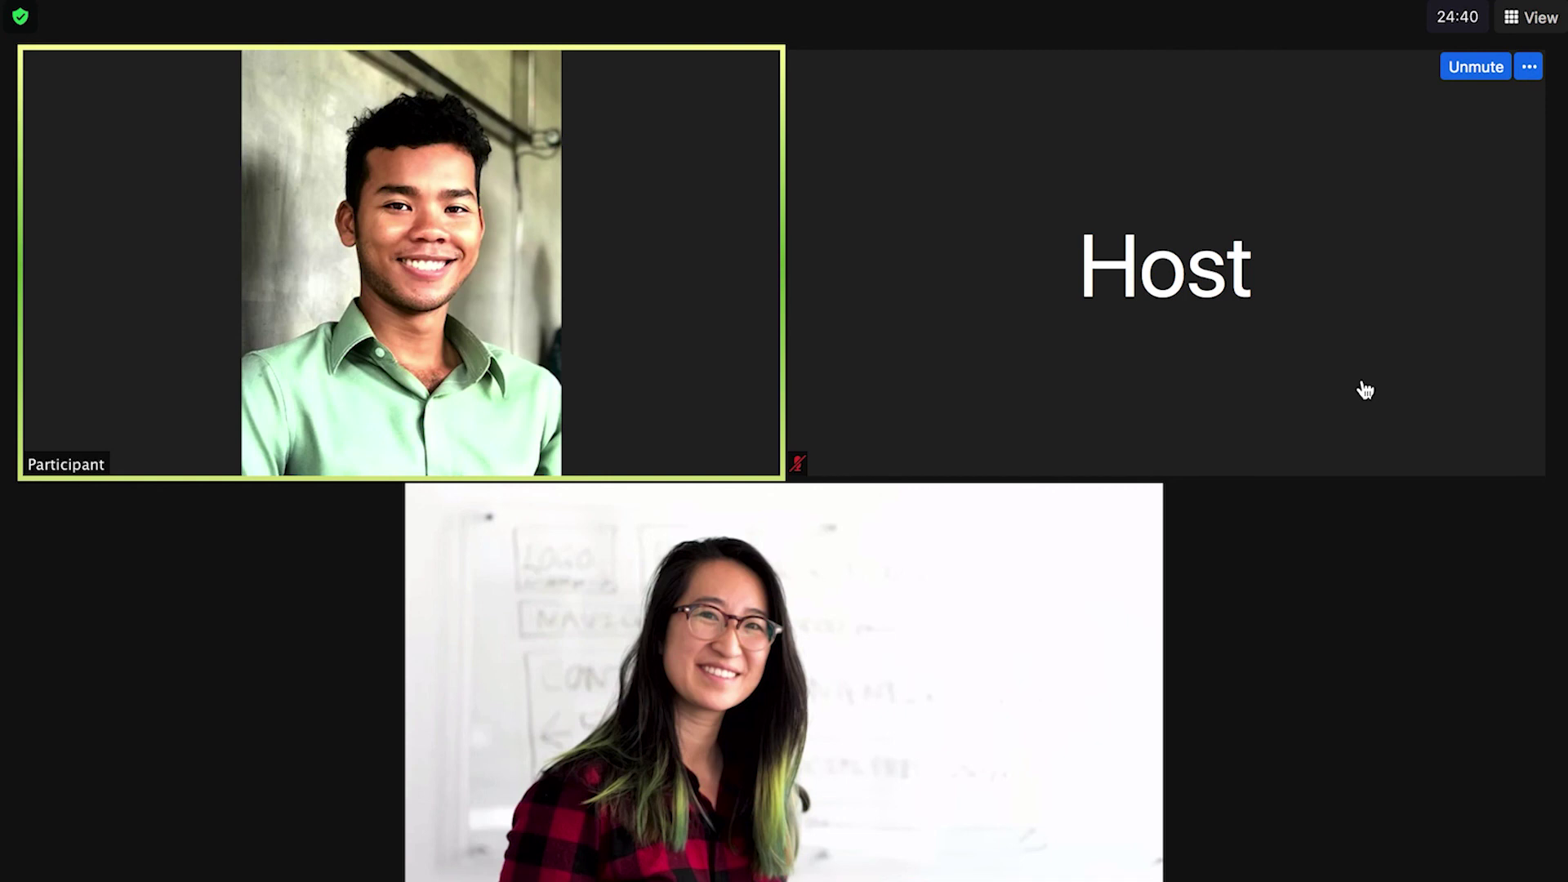
left_click(763, 67)
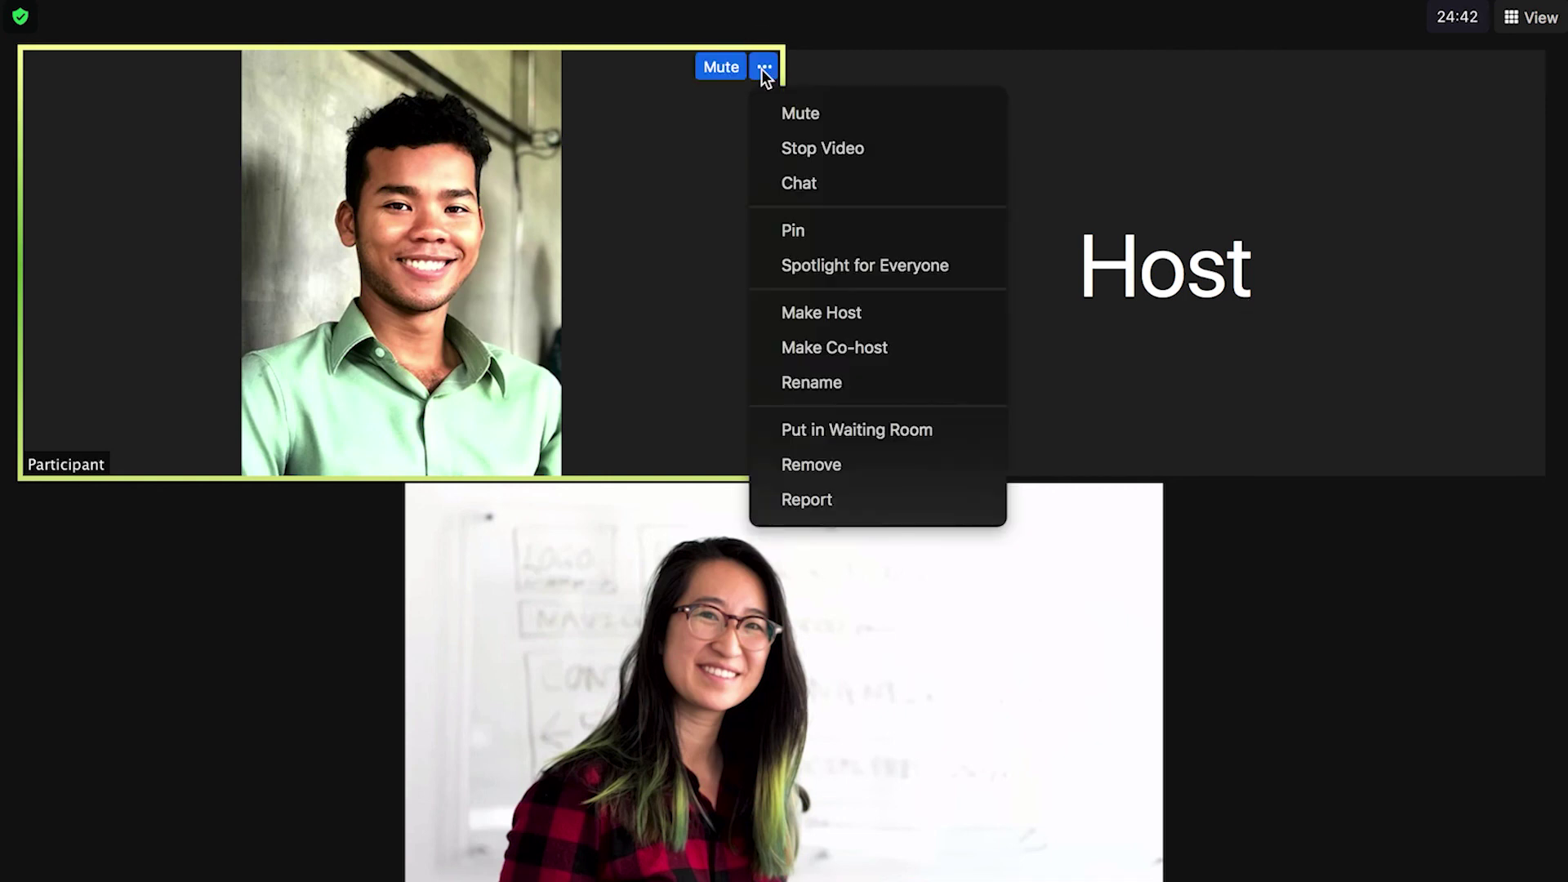
left_click(847, 231)
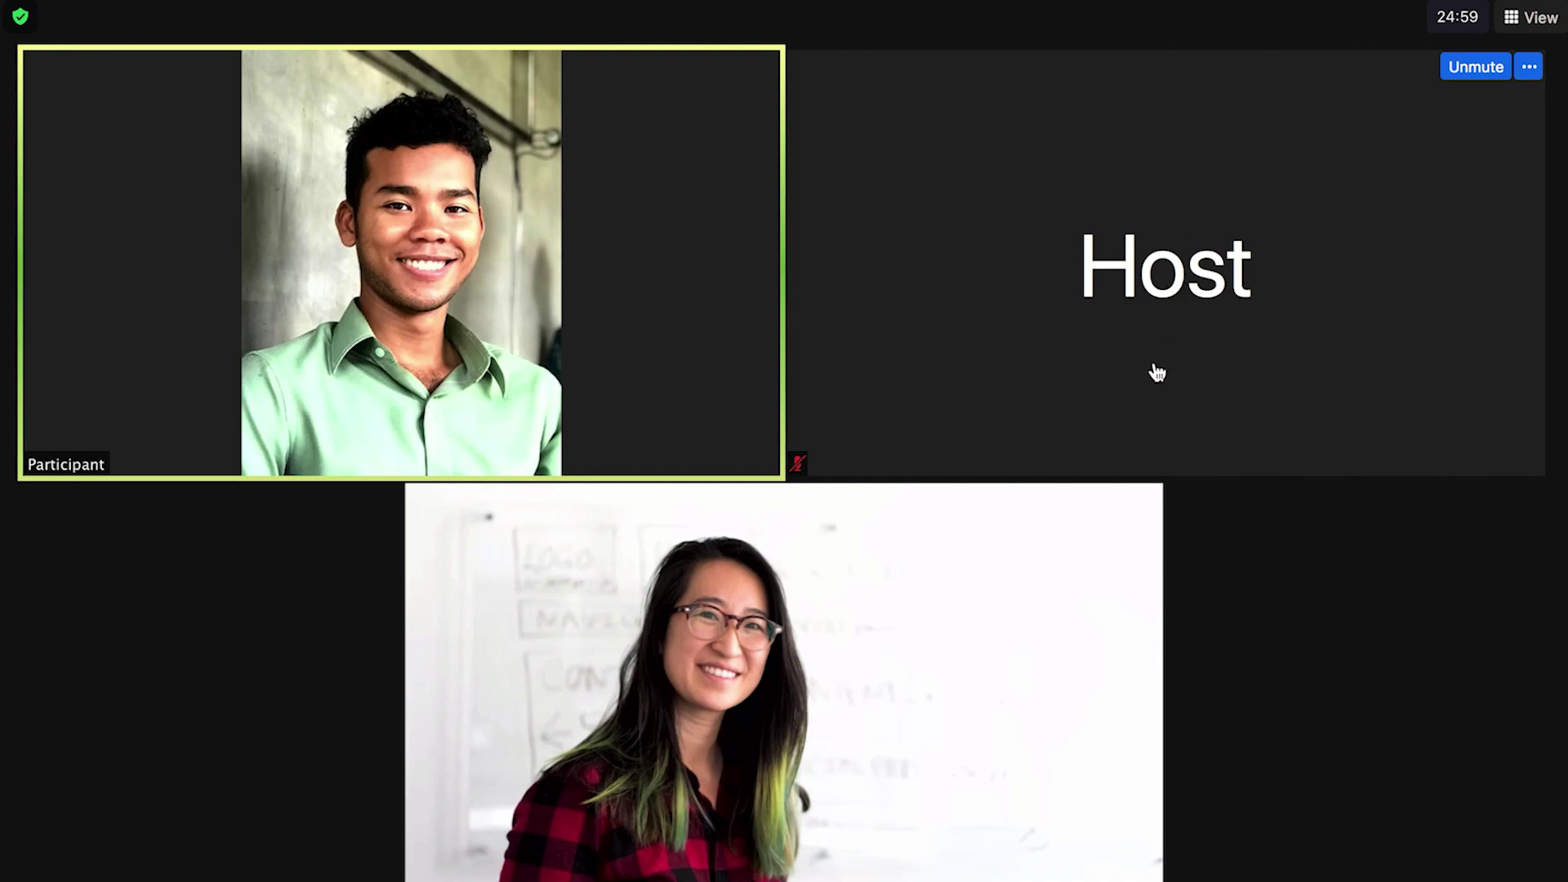
Spotlight Participant 2's video for everyone in the meeting
left_click(1146, 504)
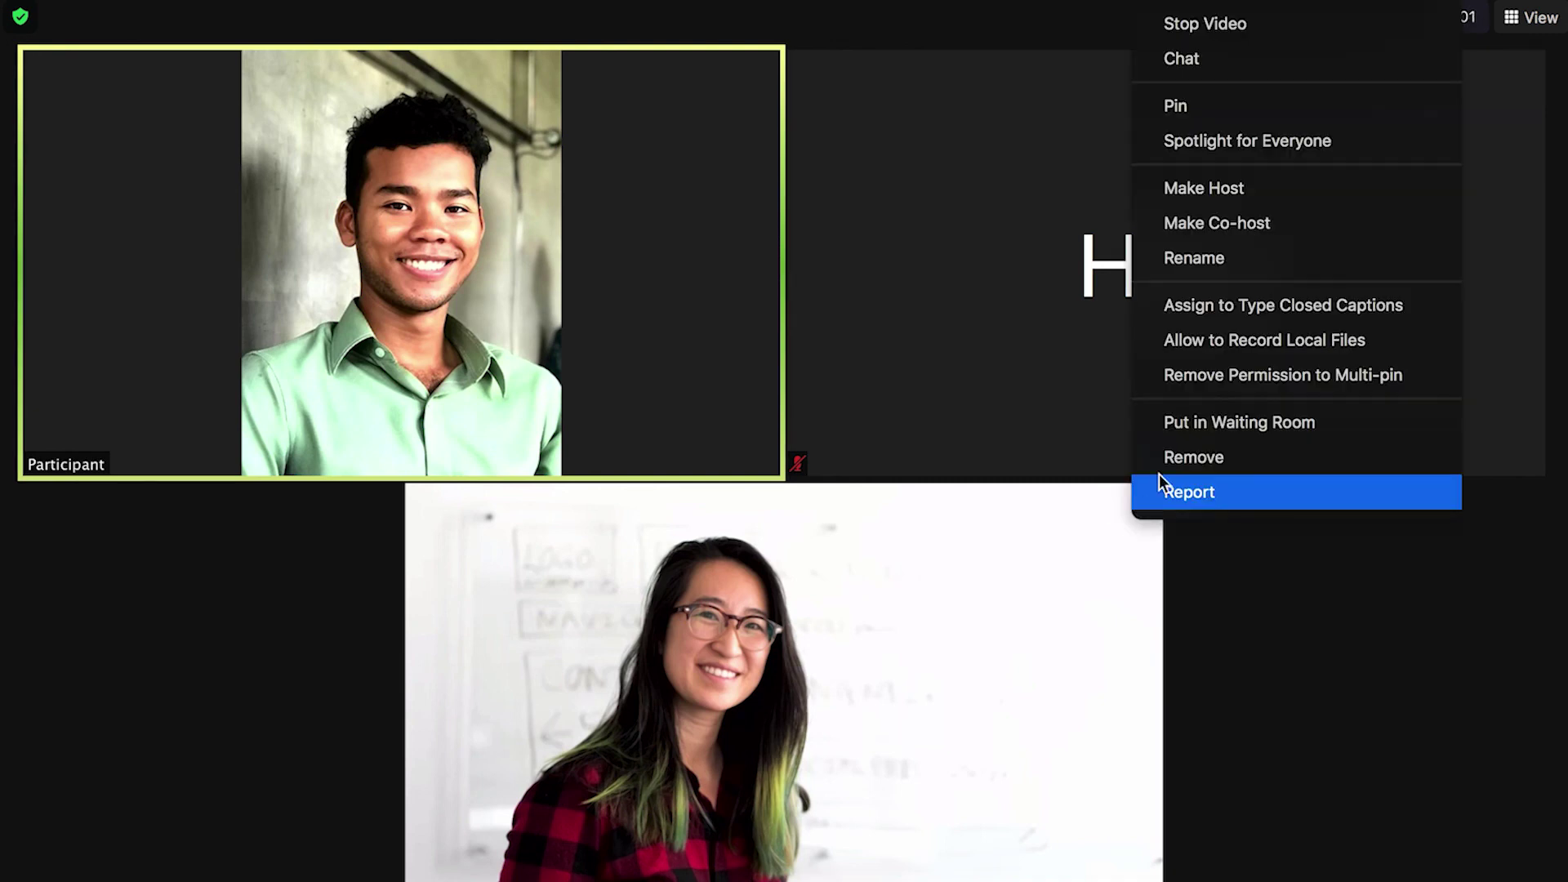
left_click(1349, 150)
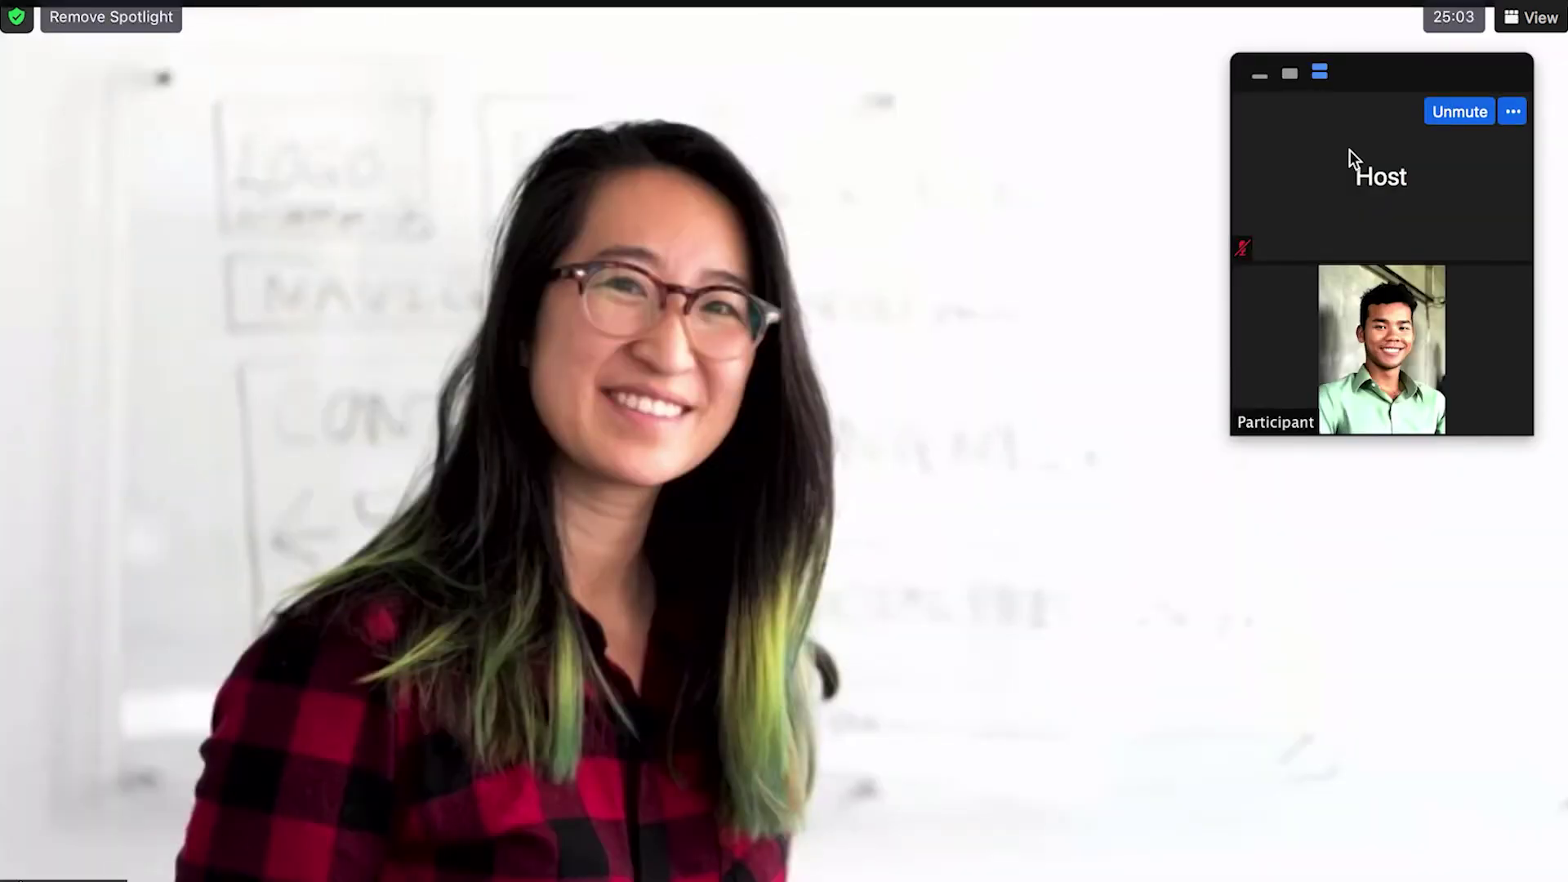